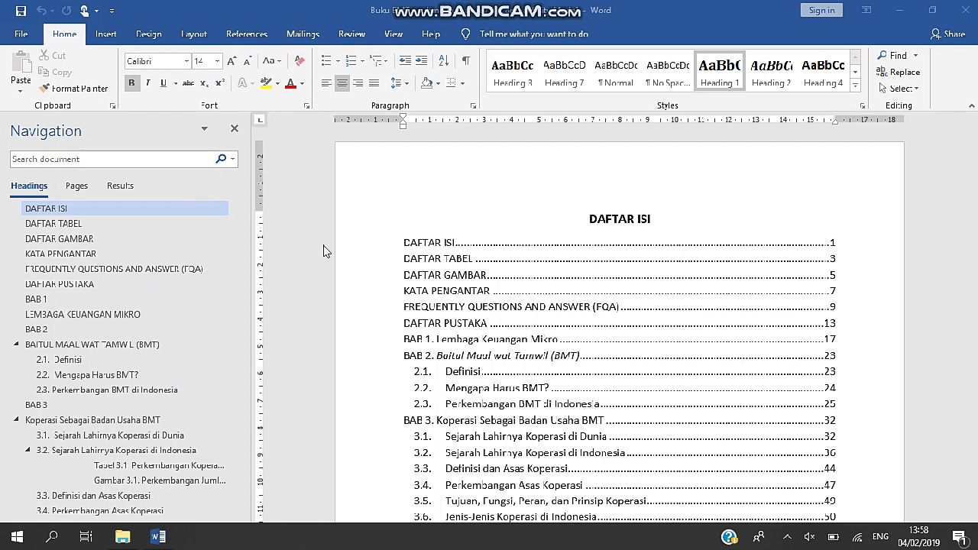
Step: Jump to the DAFTAR TABEL heading and to the Koperasi Sebagai Badan Usaha BMT heading in the book
{"action": "left_click", "coordinate": [51, 226]}
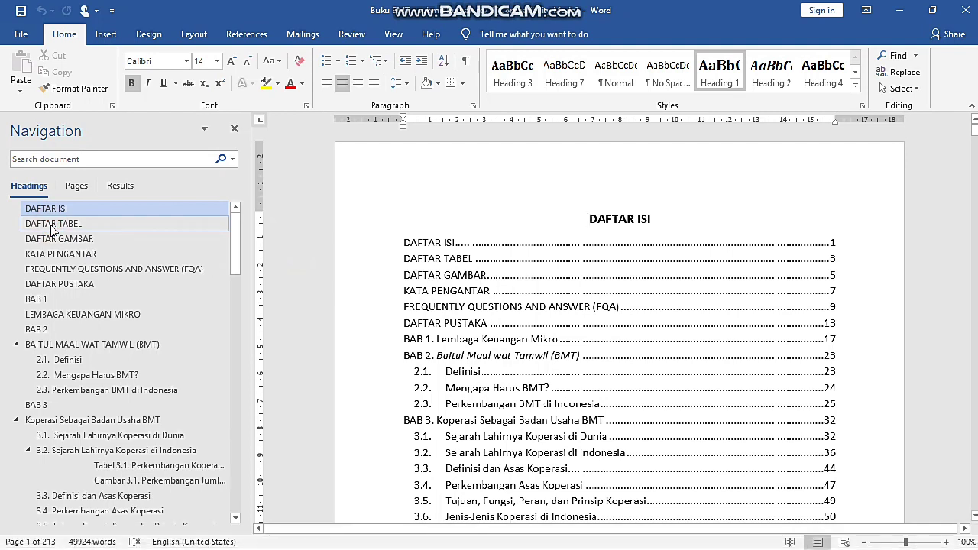
{"action": "left_click", "coordinate": [80, 224]}
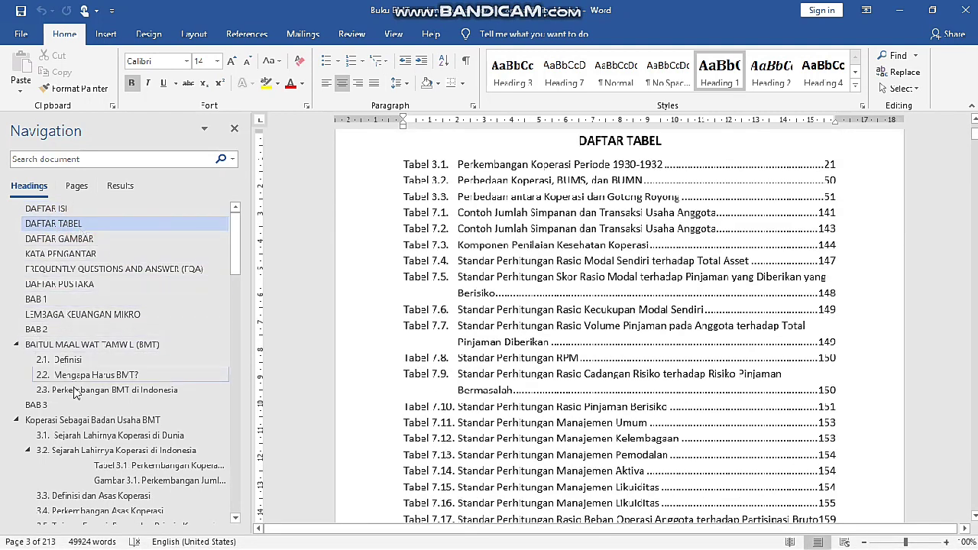
{"action": "left_click", "coordinate": [62, 426]}
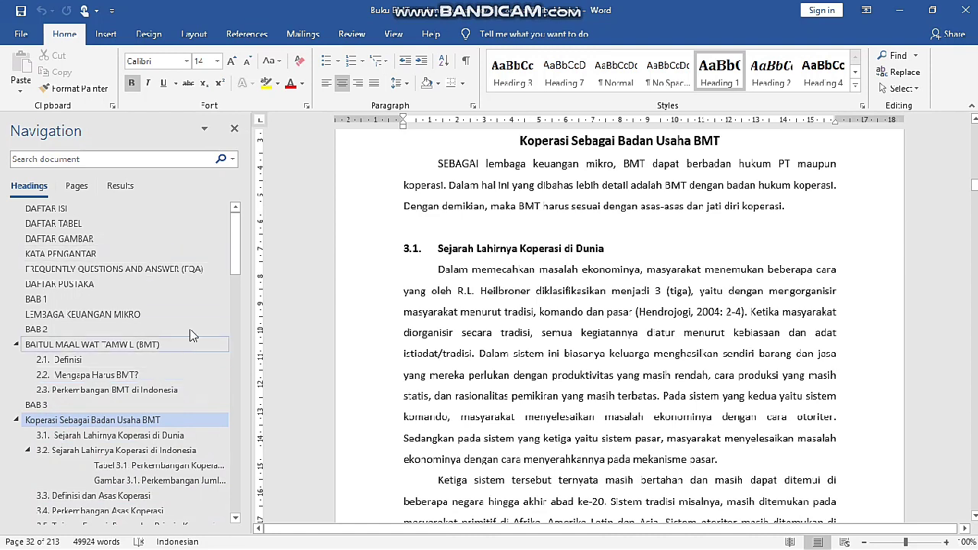
Step: Browse the book's outline of headings from chapter 3 through the chapter 10 sections
{"action": "scroll", "coordinate": [191, 359], "scroll_direction": "down", "scroll_amount": 5}
{"action": "scroll", "coordinate": [141, 320], "scroll_direction": "up", "scroll_amount": 4}
{"action": "scroll", "coordinate": [141, 319], "scroll_direction": "down", "scroll_amount": 10}
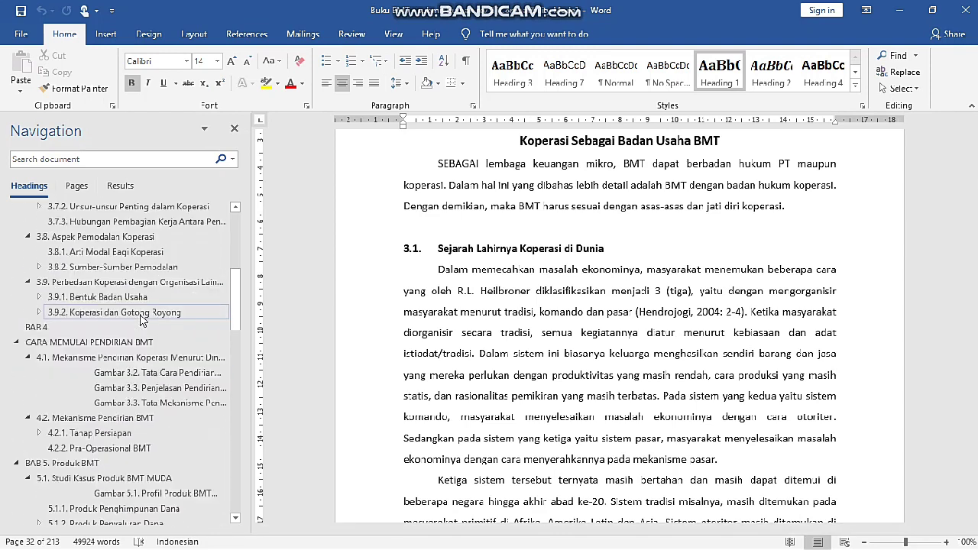
{"action": "scroll", "coordinate": [141, 321], "scroll_direction": "down", "scroll_amount": 5}
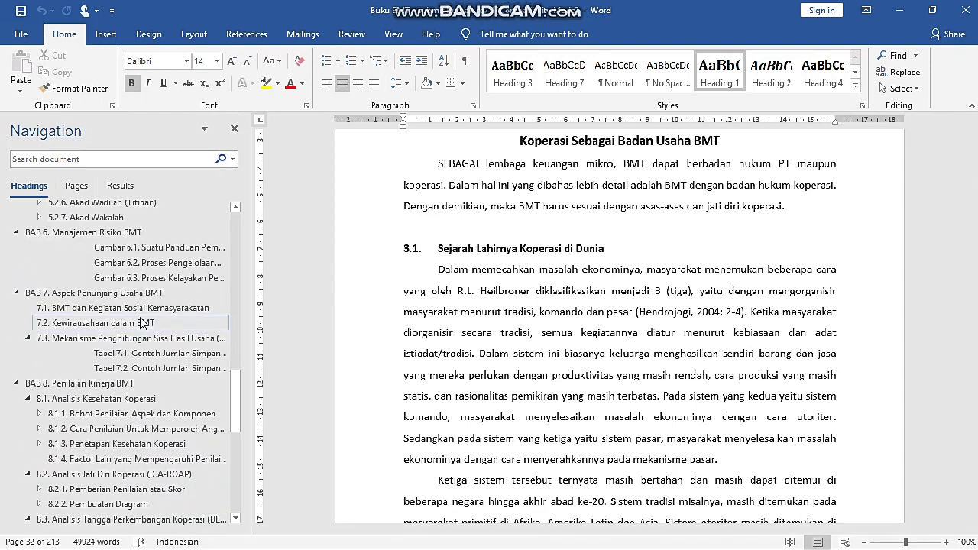
{"action": "scroll", "coordinate": [143, 322], "scroll_direction": "down", "scroll_amount": 4}
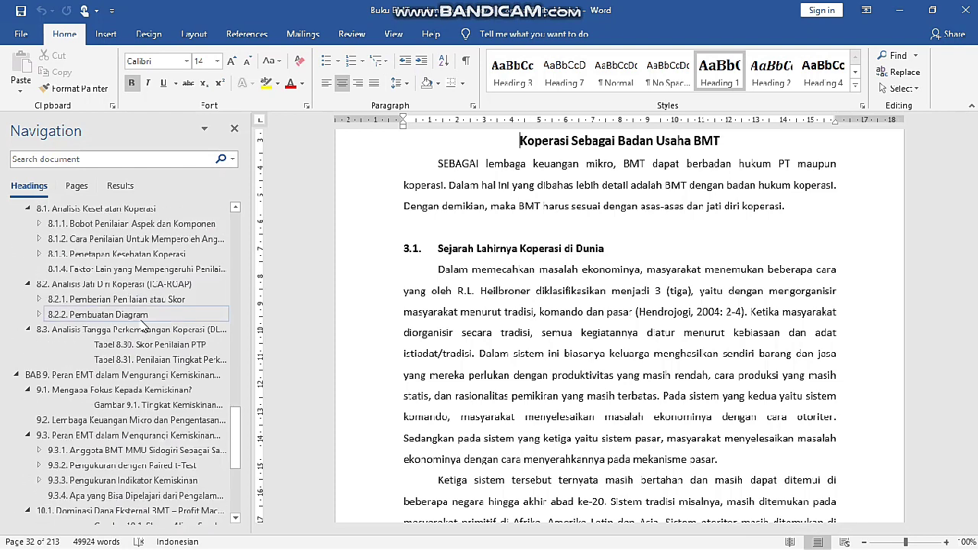
{"action": "scroll", "coordinate": [143, 321], "scroll_direction": "down", "scroll_amount": 3}
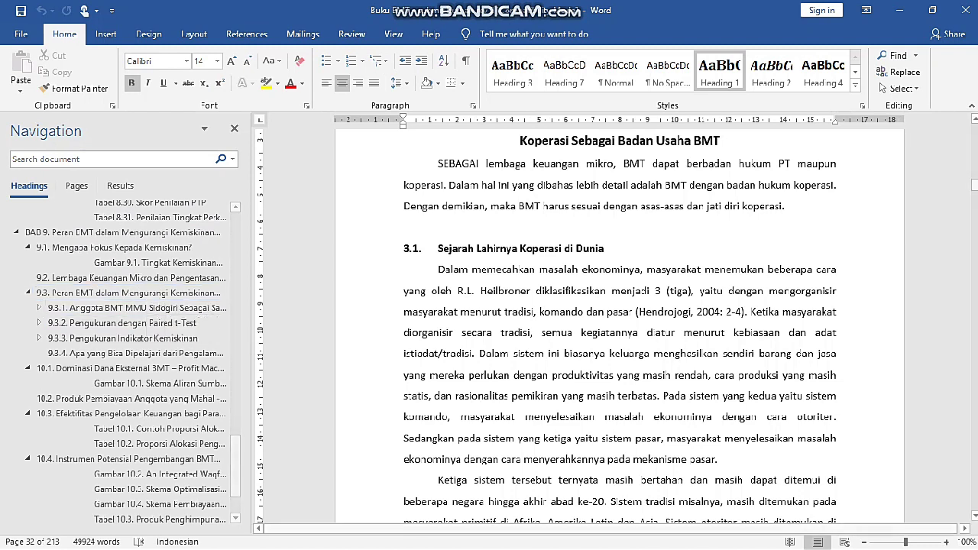
Step: Switch to the document that starts with JUDUL PENELITIAN and show its Navigation Pane
{"action": "left_click", "coordinate": [153, 540]}
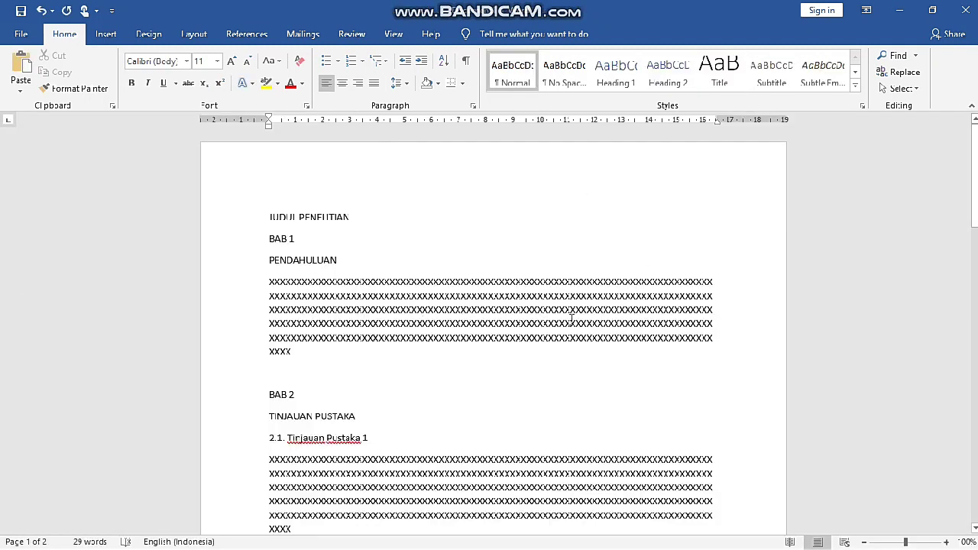
{"action": "left_click", "coordinate": [395, 36]}
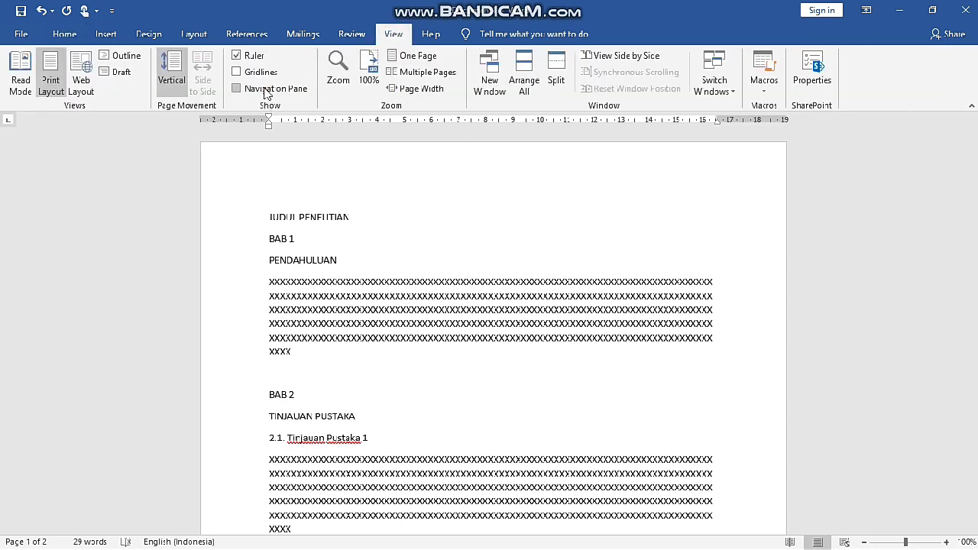
{"action": "left_click", "coordinate": [236, 88]}
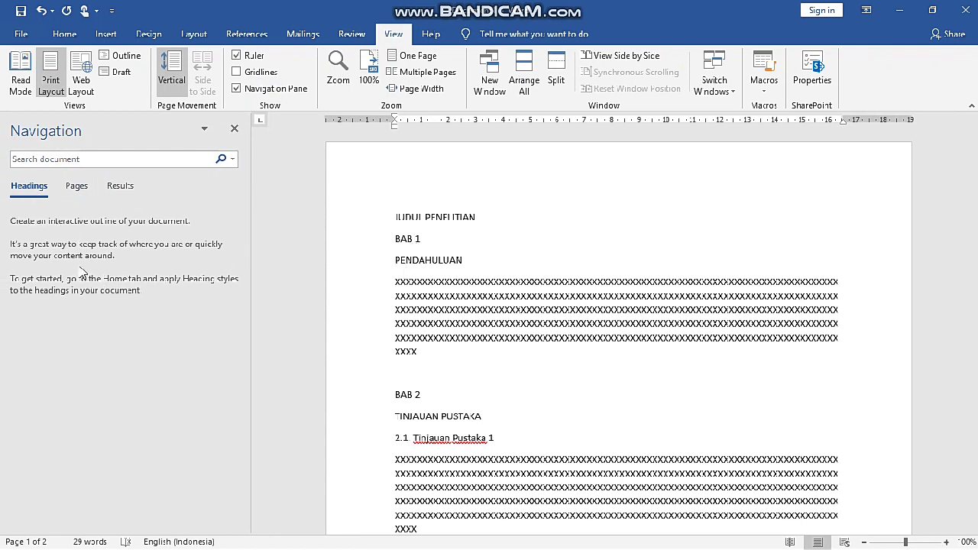
Step: Look at the navigation's Pages and Results views, and return to the Headings view
{"action": "left_click", "coordinate": [77, 186]}
{"action": "left_click", "coordinate": [124, 189]}
{"action": "left_click", "coordinate": [34, 190]}
Step: Apply the Heading 1 style to the JUDUL PENELITIAN title line
{"action": "left_click", "coordinate": [74, 34]}
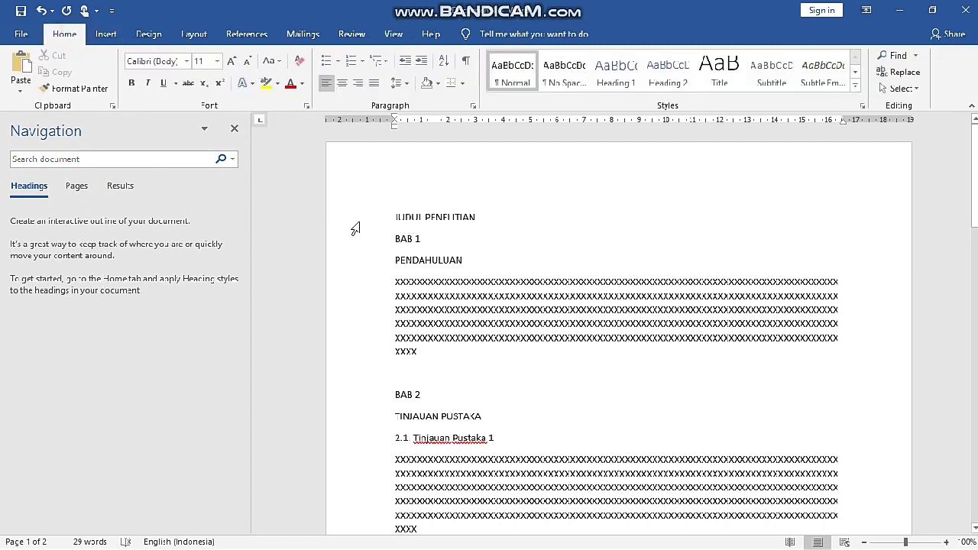
{"action": "scroll", "coordinate": [469, 226], "scroll_direction": "down", "scroll_amount": 9}
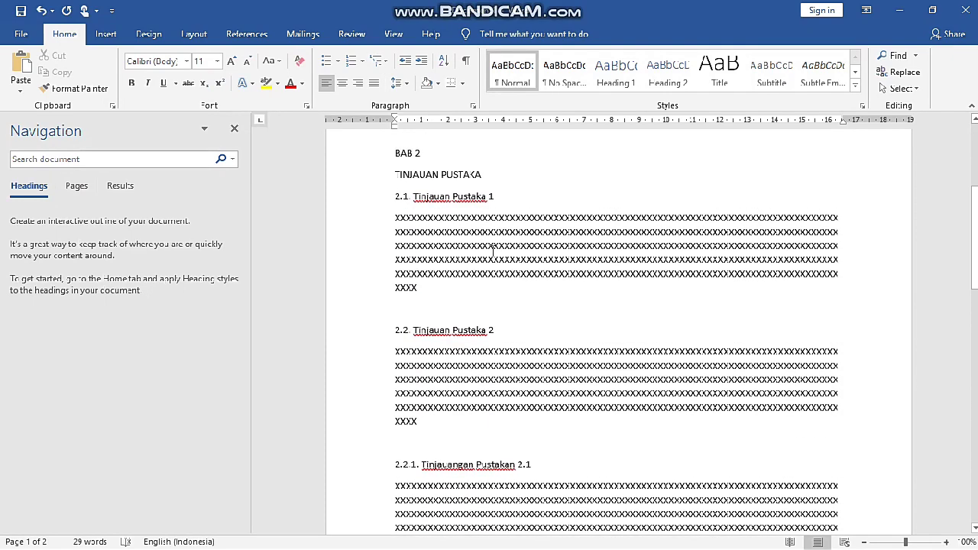
{"action": "scroll", "coordinate": [493, 253], "scroll_direction": "up", "scroll_amount": 5}
{"action": "scroll", "coordinate": [493, 253], "scroll_direction": "up", "scroll_amount": 3}
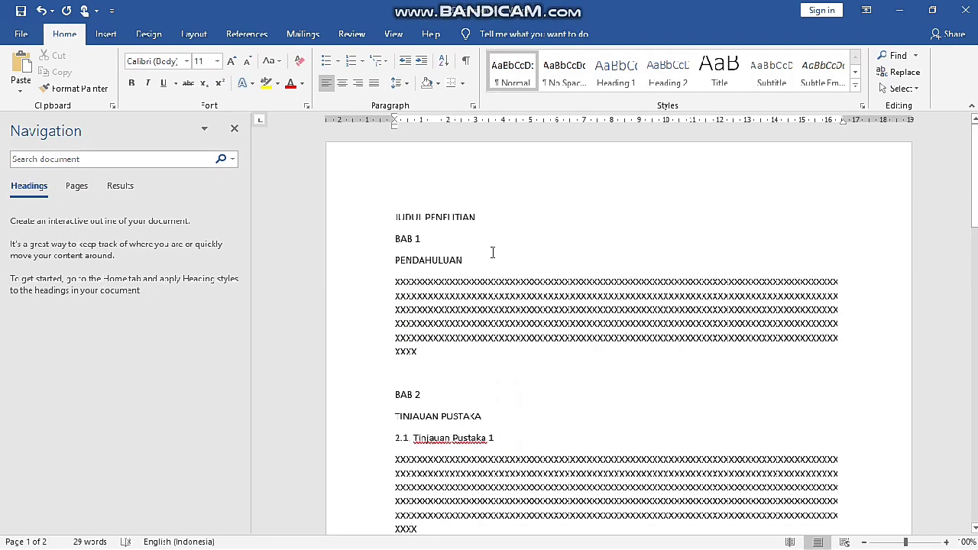
{"action": "left_click", "coordinate": [359, 222]}
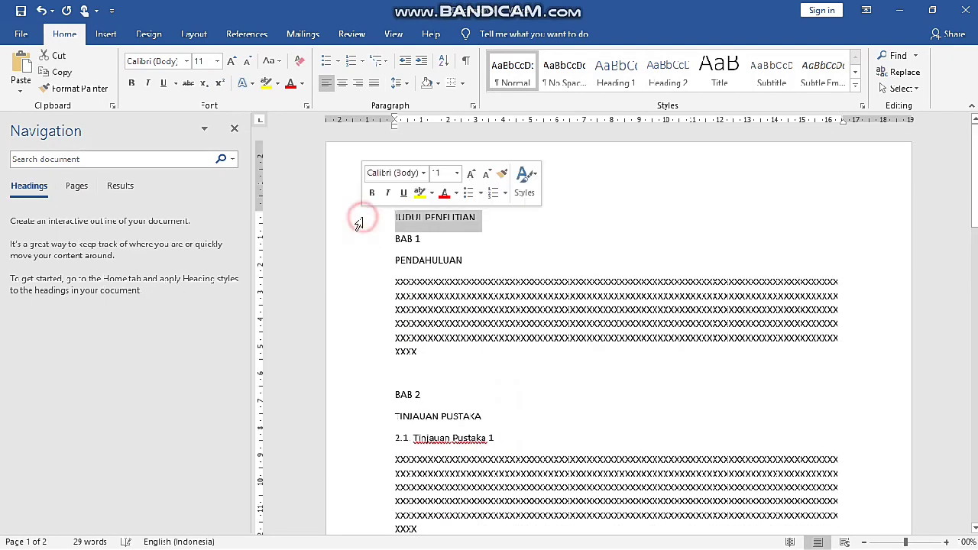
{"action": "left_click", "coordinate": [621, 76]}
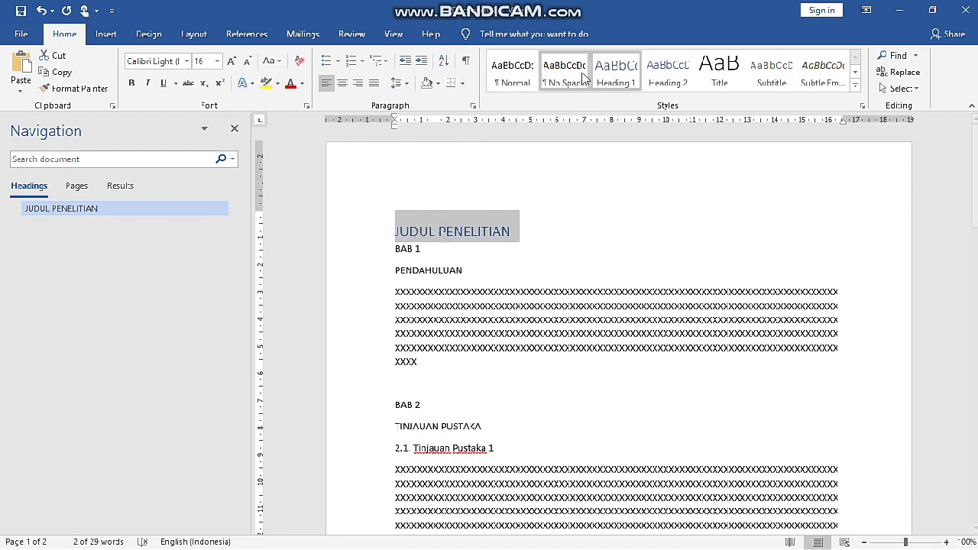
Step: Format the JUDUL PENELITIAN title as 12 pt Times New Roman, bold and black
{"action": "left_click", "coordinate": [217, 61]}
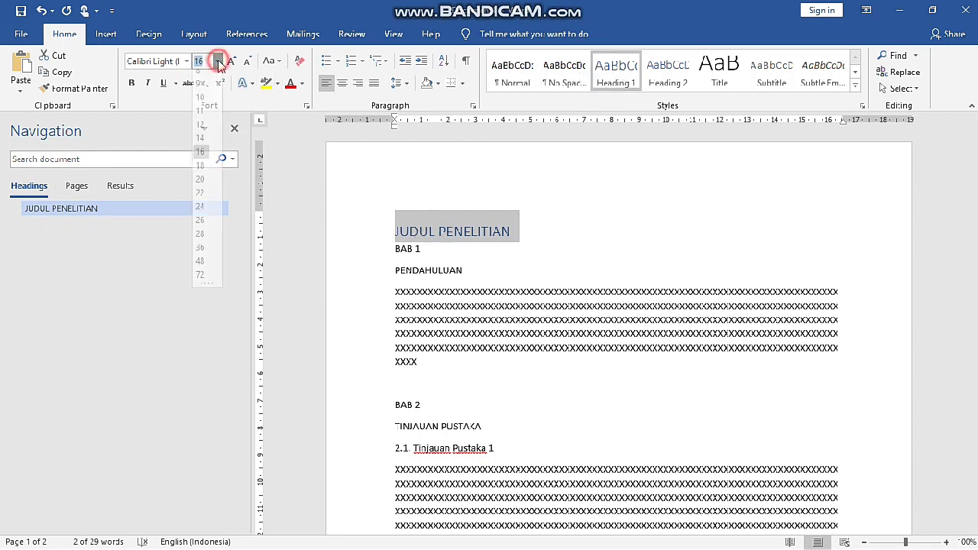
{"action": "left_click", "coordinate": [204, 134]}
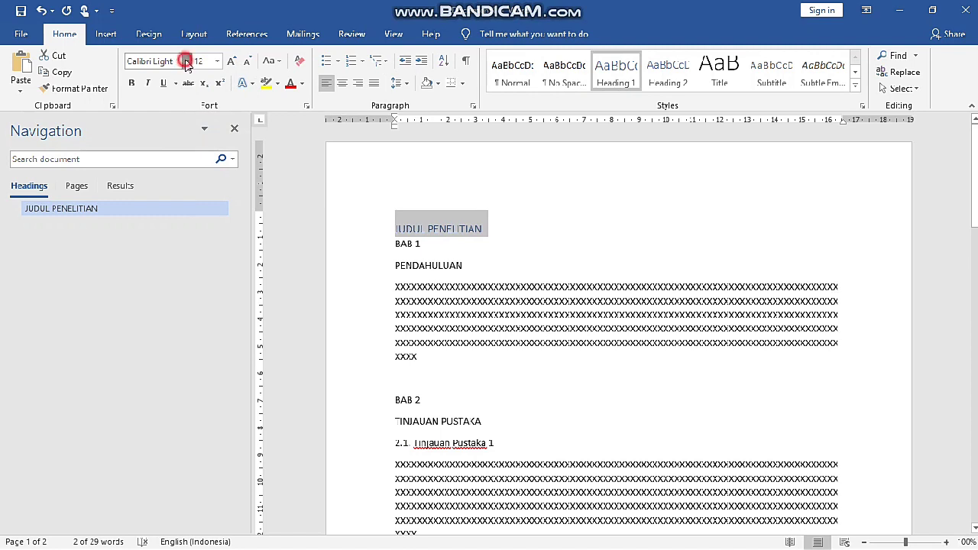
{"action": "left_click", "coordinate": [187, 61]}
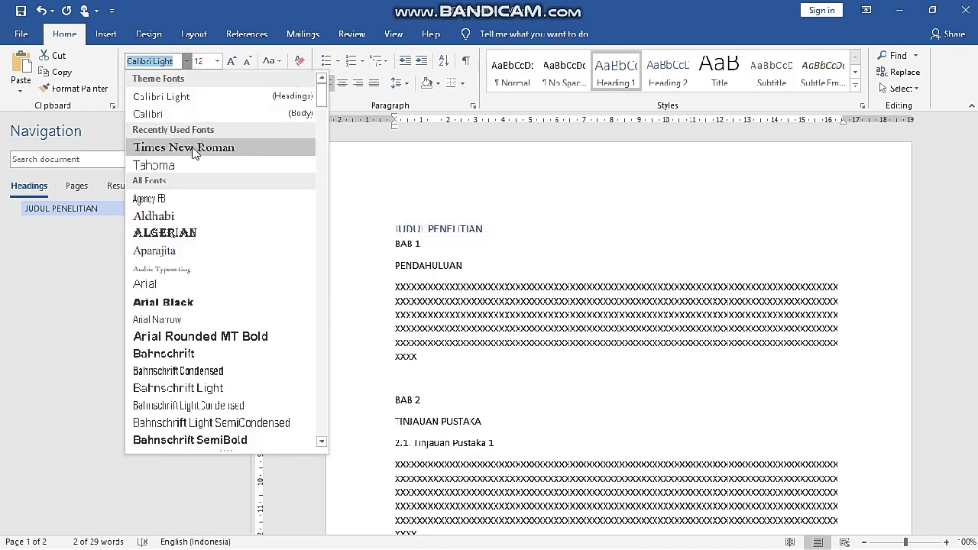
{"action": "left_click", "coordinate": [192, 146]}
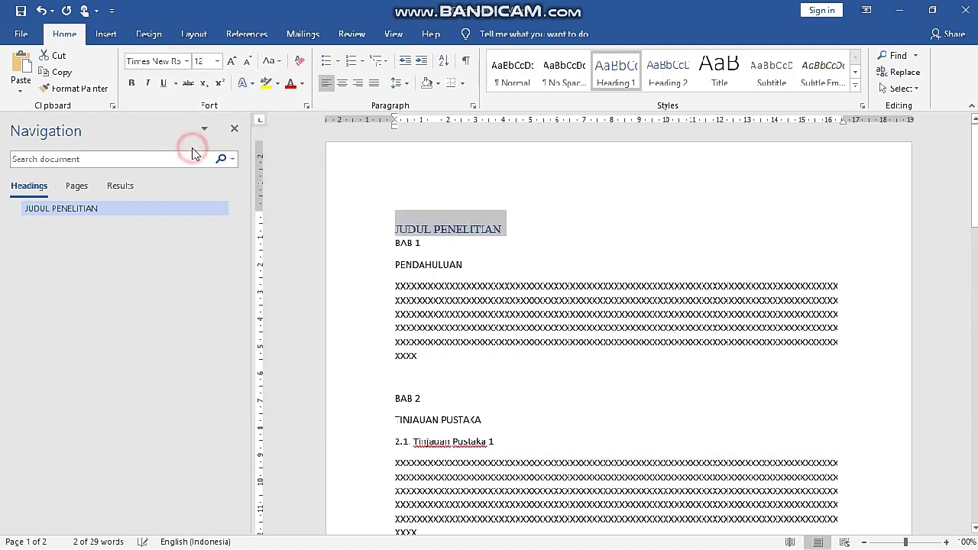
{"action": "left_click", "coordinate": [131, 82]}
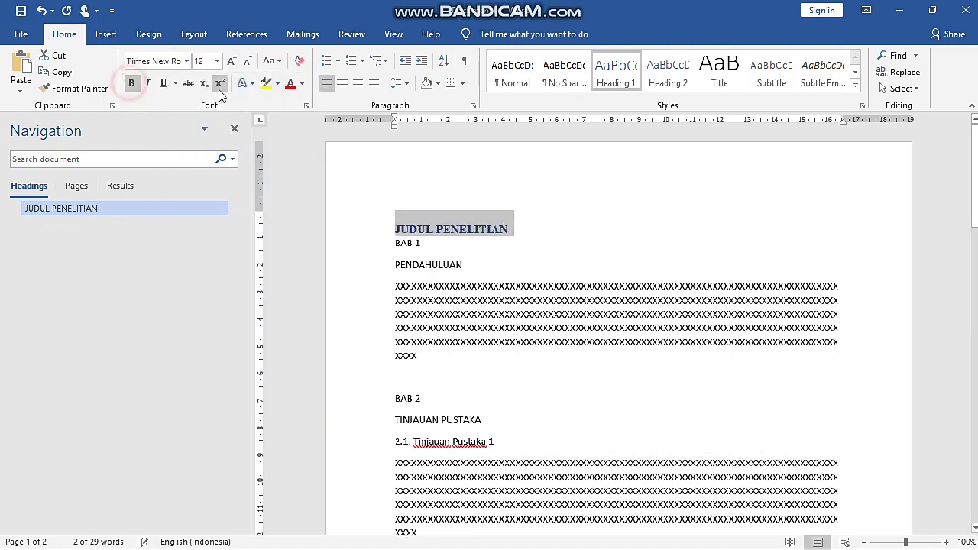
{"action": "left_click", "coordinate": [303, 84]}
{"action": "left_click", "coordinate": [319, 103]}
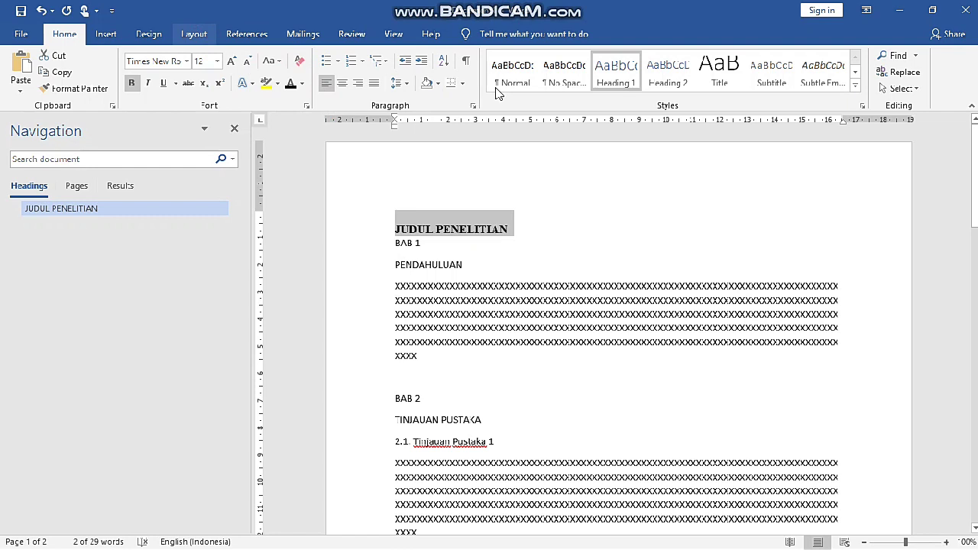
Step: Set the title's paragraph spacing to 0 pt before and 0 pt after
{"action": "scroll", "coordinate": [498, 91], "scroll_direction": "down", "scroll_amount": 3}
{"action": "left_click", "coordinate": [431, 69]}
{"action": "left_click", "coordinate": [431, 78]}
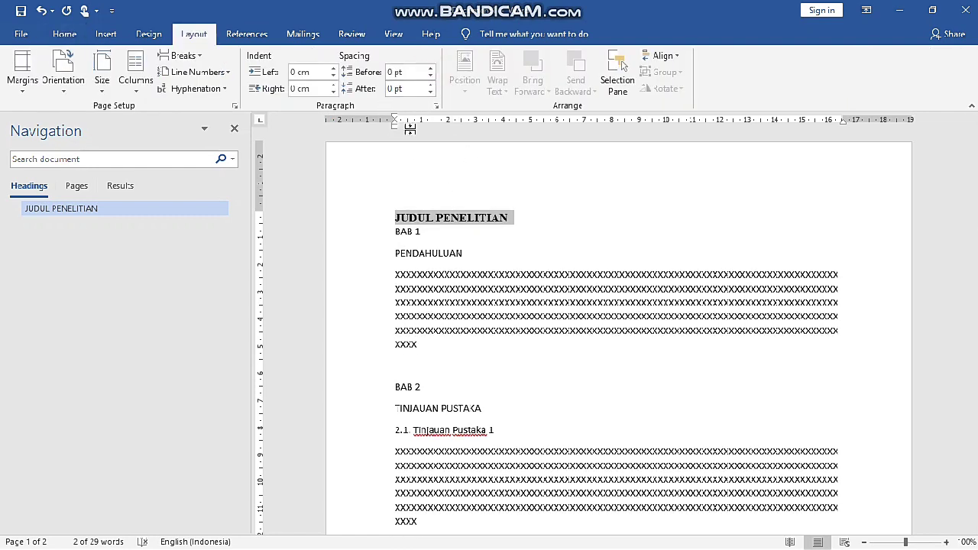
{"action": "left_click", "coordinate": [66, 34]}
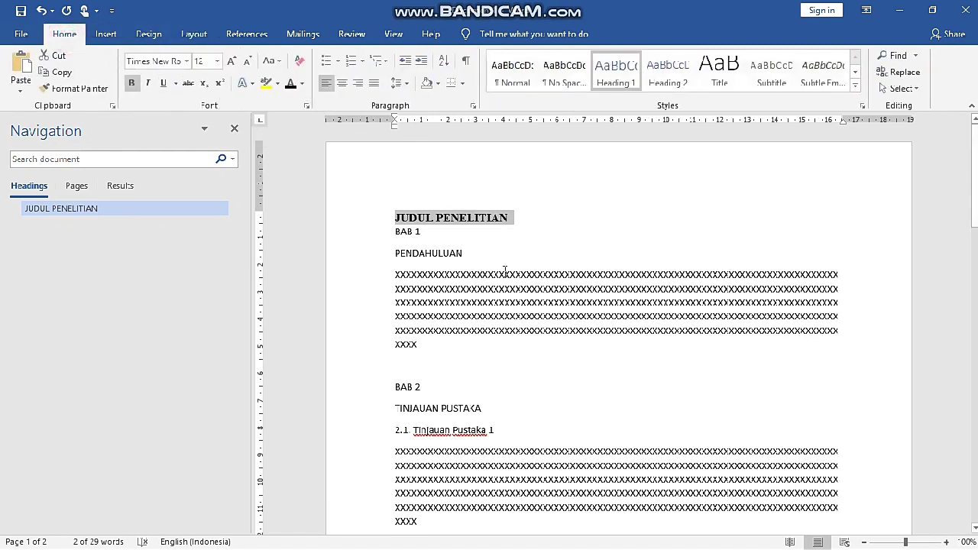
Step: Undo the last spacing change and center the JUDUL PENELITIAN title
{"action": "key", "text": "ctrl+z"}
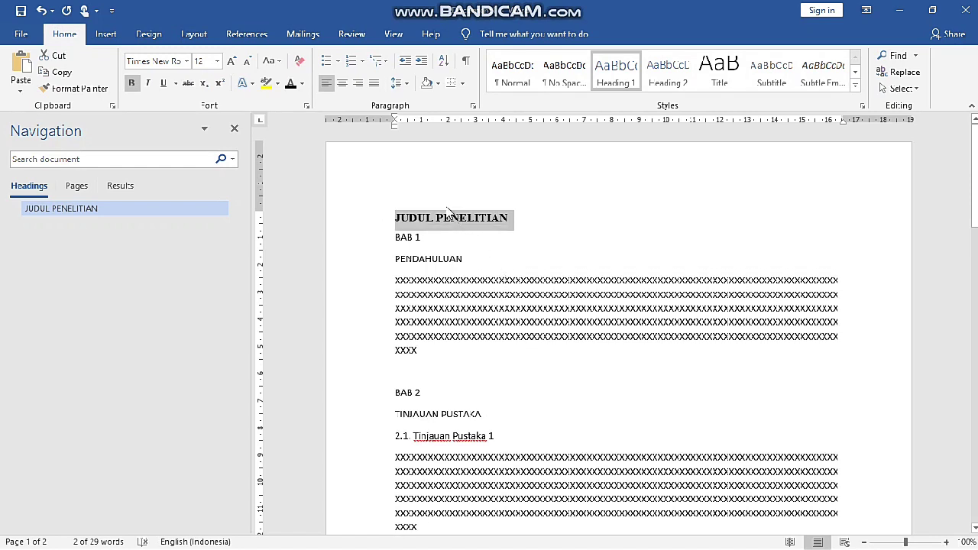
{"action": "left_click", "coordinate": [345, 84]}
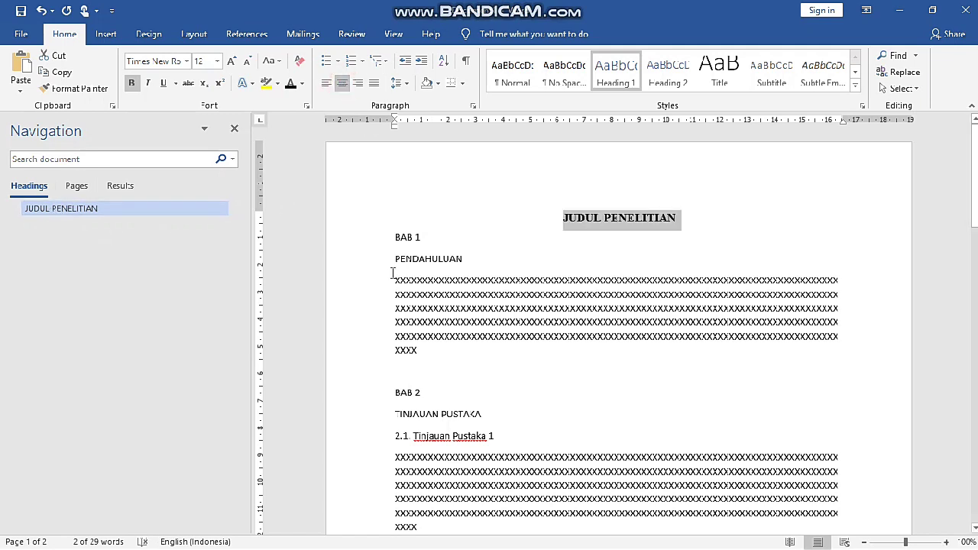
Step: Insert empty lines before BAB 1 until the chapter starts on a new page
{"action": "left_click", "coordinate": [393, 239]}
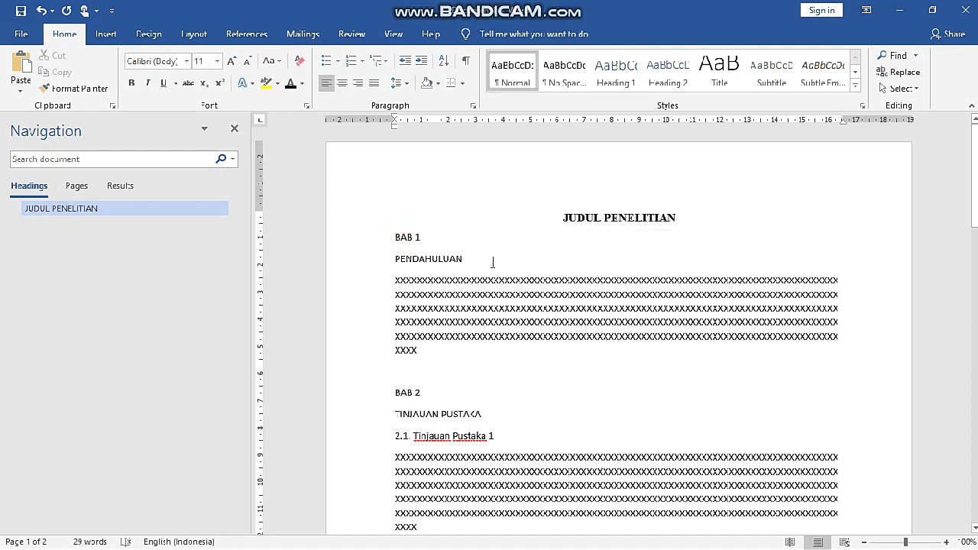
{"action": "left_click_drag", "start_coordinate": [343, 279], "coordinate": [361, 356]}
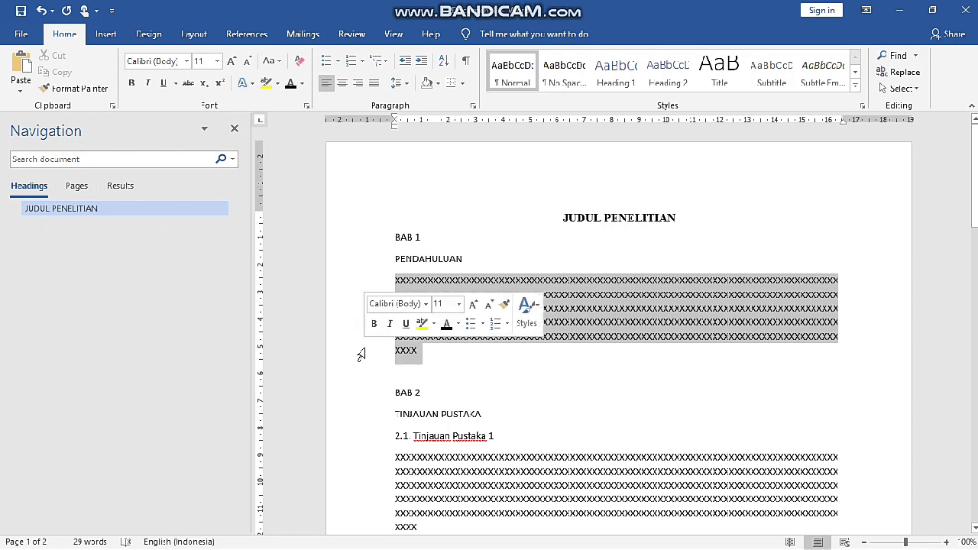
{"action": "left_click", "coordinate": [393, 235]}
{"action": "key", "text": "Return"}
{"action": "key", "text": "Return"}
{"action": "key", "text": "Return"}
{"action": "key", "text": "Return"}
{"action": "key", "text": "Return"}
{"action": "key", "text": "Return"}
{"action": "key", "text": "Return"}
{"action": "key", "text": "Return"}
{"action": "key", "text": "Return"}
{"action": "key", "text": "Return"}
{"action": "key", "text": "Return"}
{"action": "key", "text": "Return"}
{"action": "key", "text": "Return"}
{"action": "key", "text": "Return"}
{"action": "key", "text": "Return"}
{"action": "key", "text": "Return"}
{"action": "key", "text": "Return"}
{"action": "key", "text": "Return"}
{"action": "key", "text": "Return"}
{"action": "key", "text": "Return"}
{"action": "key", "text": "Return"}
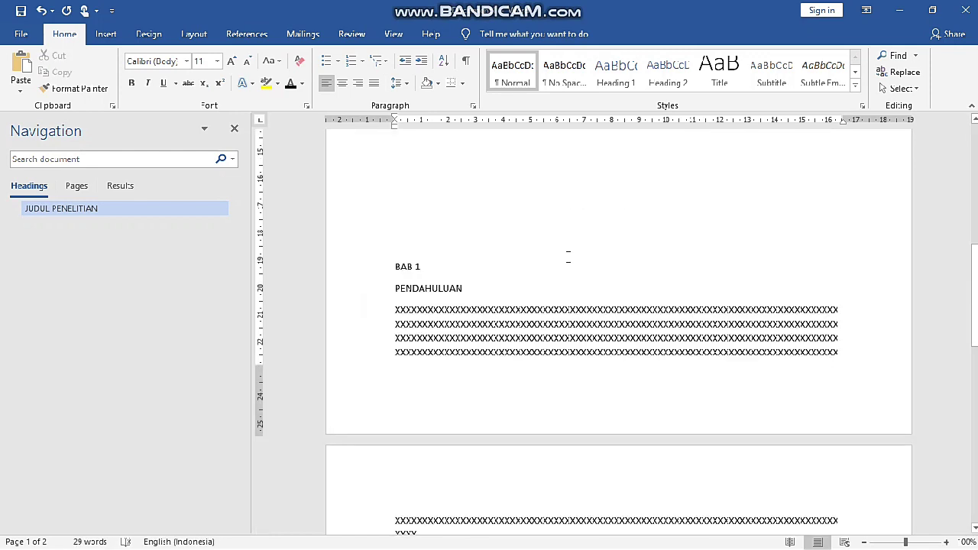
{"action": "key", "text": "Return"}
{"action": "key", "text": "Return"}
{"action": "key", "text": "Return"}
{"action": "key", "text": "Return"}
{"action": "key", "text": "Return"}
{"action": "key", "text": "Return"}
{"action": "key", "text": "Return"}
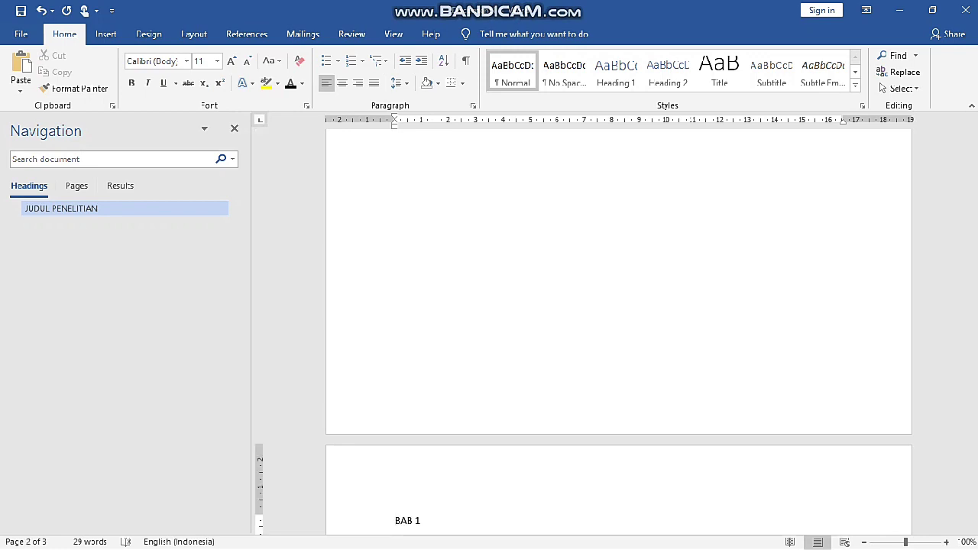
{"action": "scroll", "coordinate": [564, 306], "scroll_direction": "down", "scroll_amount": 3}
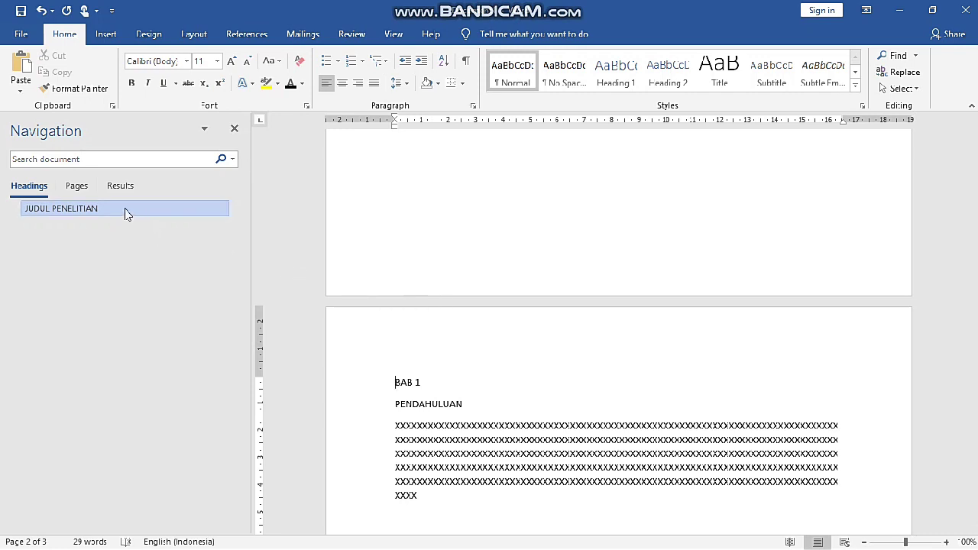
Step: Merge the PENDAHULUAN line into the chapter line above so it reads "BAB 1. PENDAHULUAN"
{"action": "left_click", "coordinate": [395, 404]}
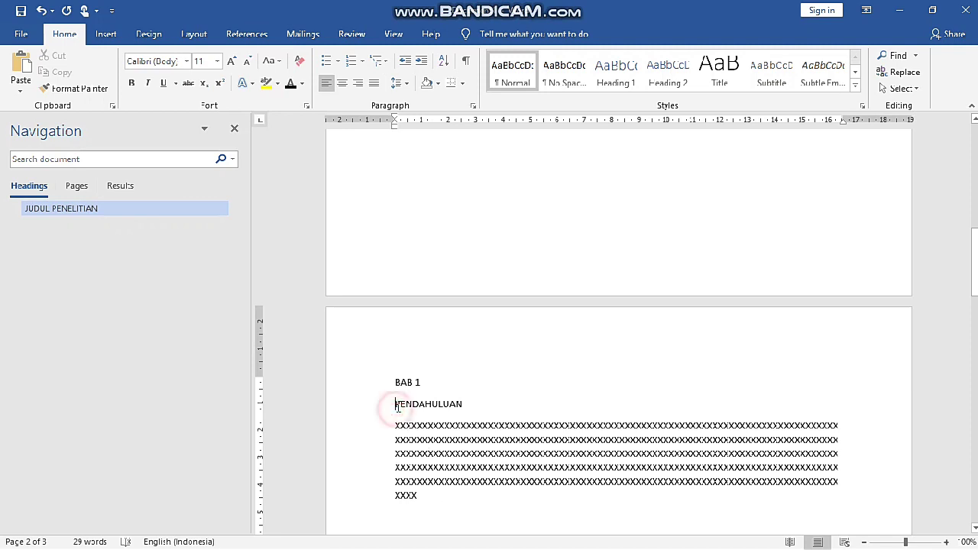
{"action": "key", "text": "BackSpace"}
{"action": "type", "text": ". PENDAHULUAN"}
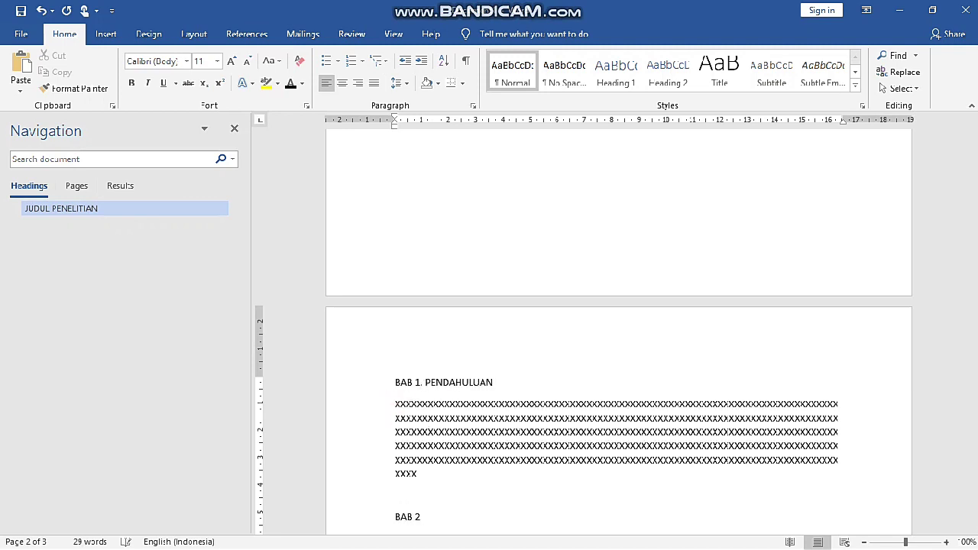
Step: Copy the JUDUL PENELITIAN title's formatting onto the "BAB 1. PENDAHULUAN" line with Format Painter
{"action": "left_click", "coordinate": [122, 209]}
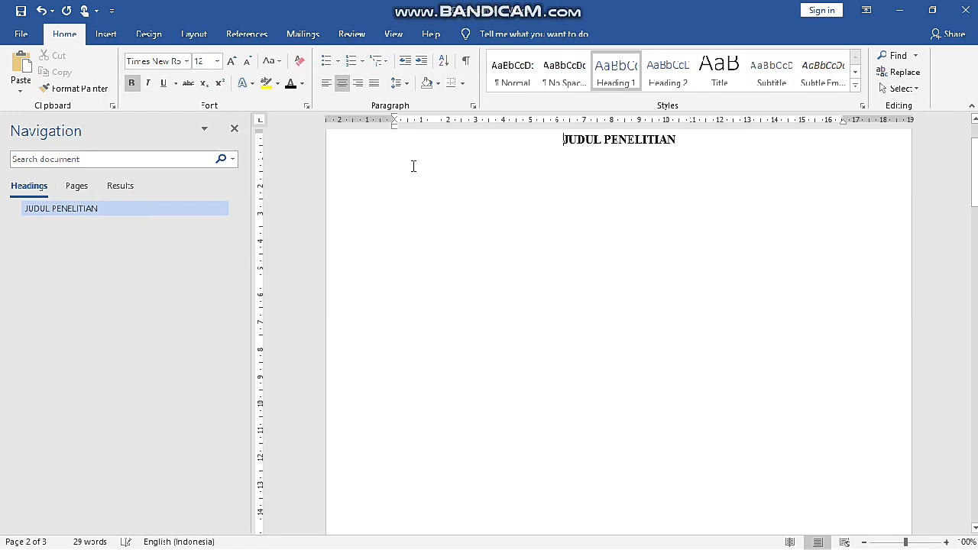
{"action": "left_click", "coordinate": [78, 89]}
{"action": "left_click_drag", "start_coordinate": [563, 139], "coordinate": [677, 142]}
{"action": "left_click", "coordinate": [593, 139]}
{"action": "triple_click", "coordinate": [562, 139]}
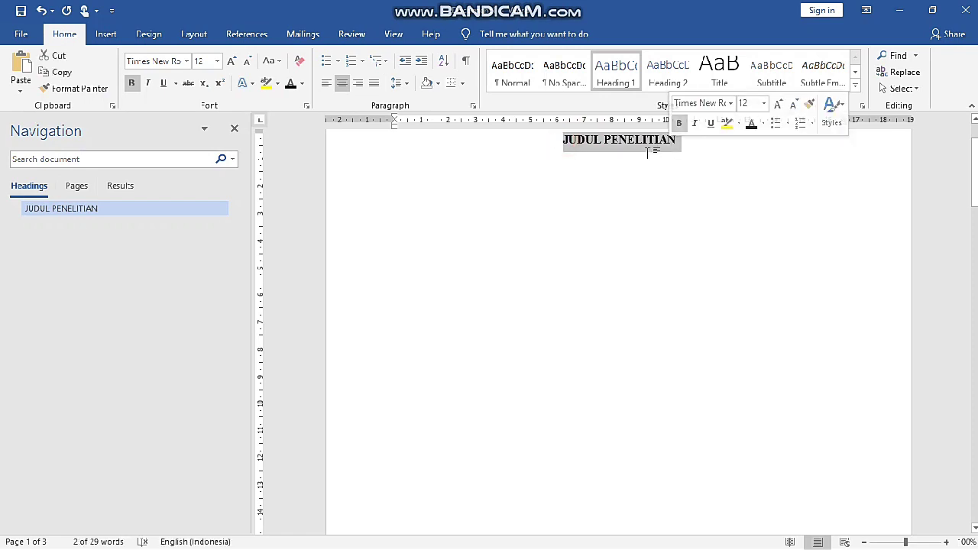
{"action": "left_click", "coordinate": [643, 140]}
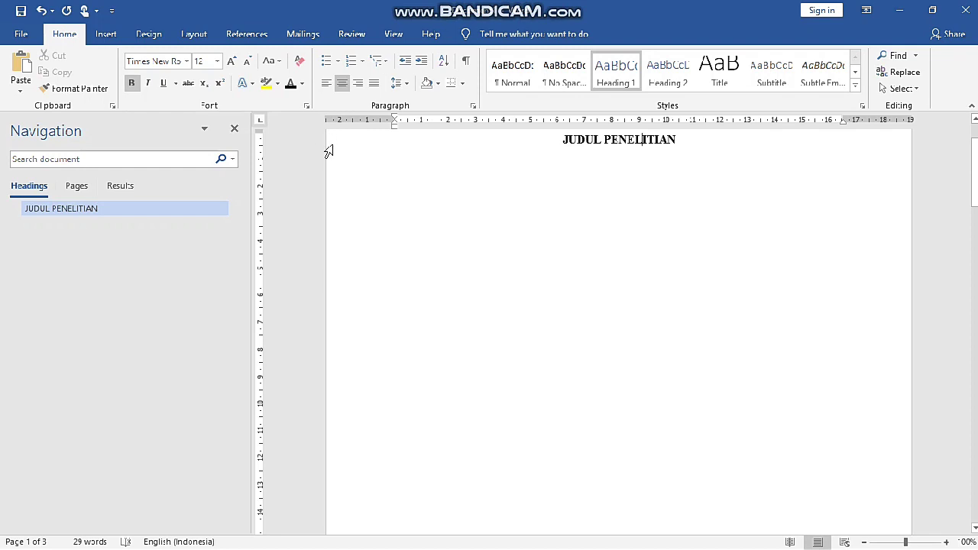
{"action": "left_click", "coordinate": [329, 148]}
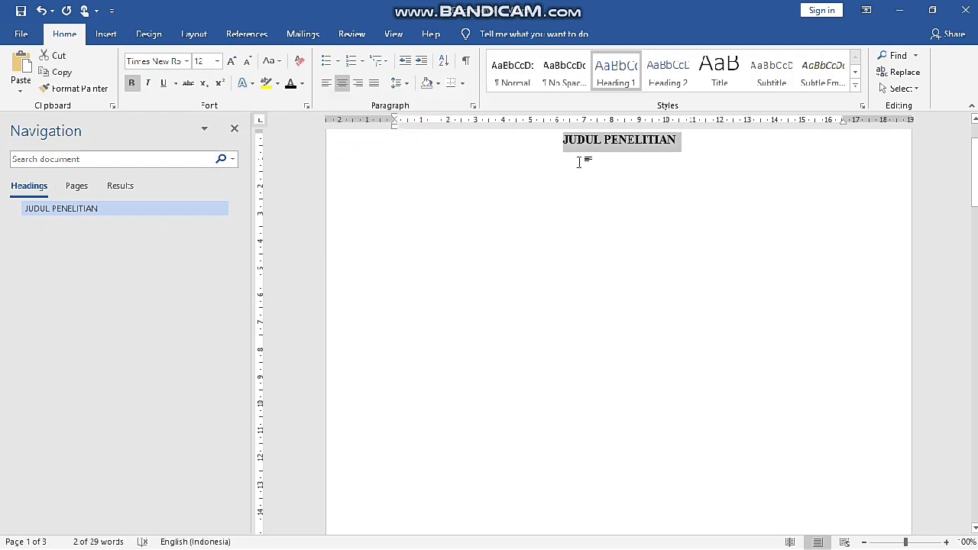
{"action": "left_click", "coordinate": [88, 90]}
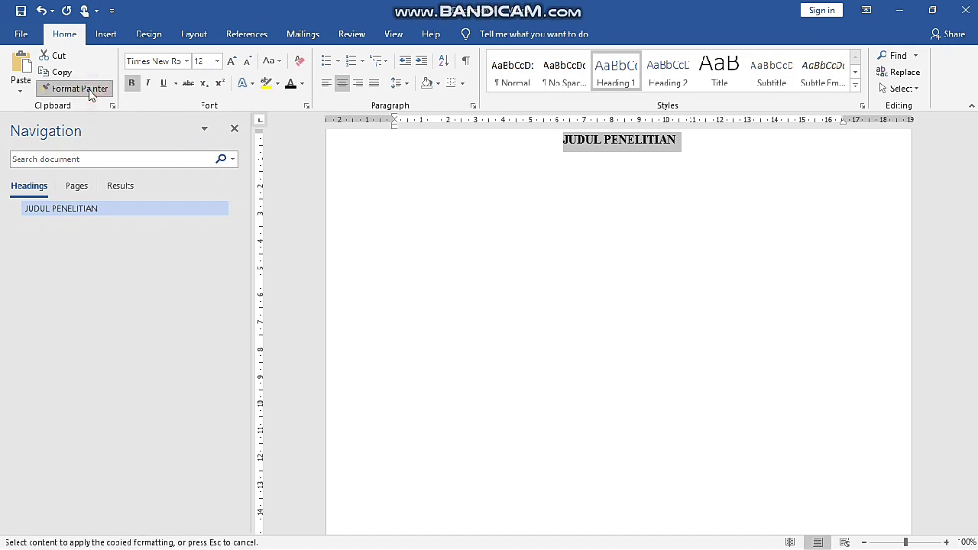
{"action": "scroll", "coordinate": [328, 194], "scroll_direction": "down", "scroll_amount": 5}
{"action": "scroll", "coordinate": [329, 198], "scroll_direction": "down", "scroll_amount": 9}
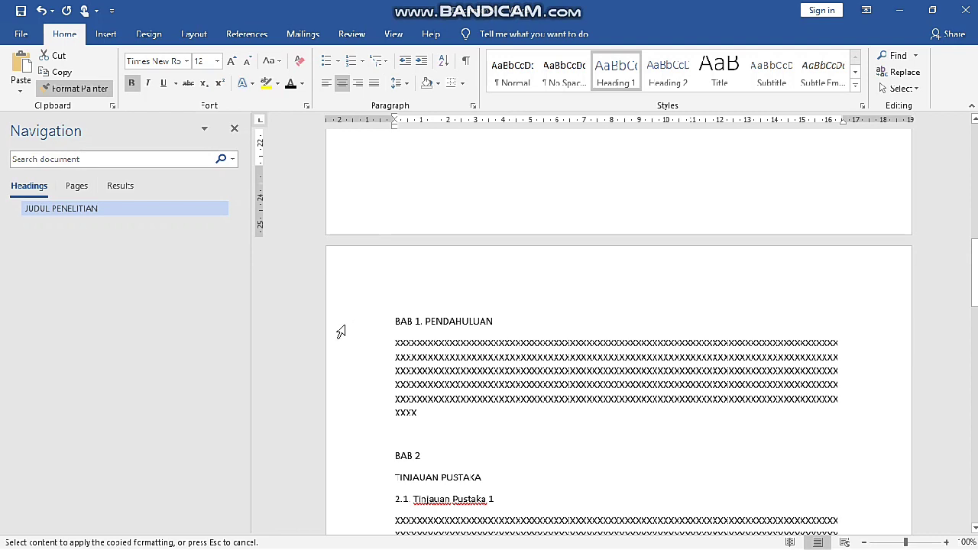
{"action": "left_click", "coordinate": [341, 331]}
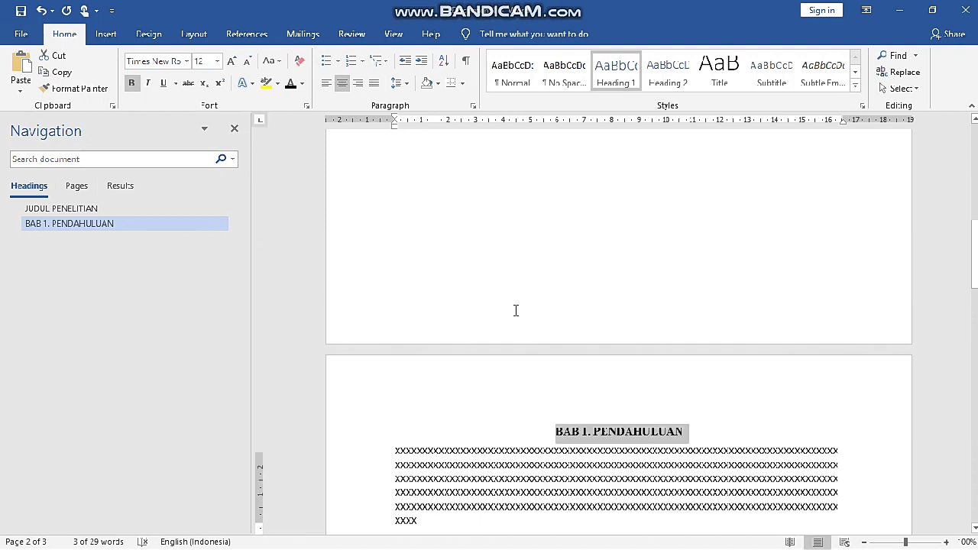
Step: Copy the "BAB 1. PENDAHULUAN" heading's formatting onto the BAB 2 line
{"action": "scroll", "coordinate": [515, 308], "scroll_direction": "up", "scroll_amount": 5}
{"action": "scroll", "coordinate": [515, 308], "scroll_direction": "down", "scroll_amount": 5}
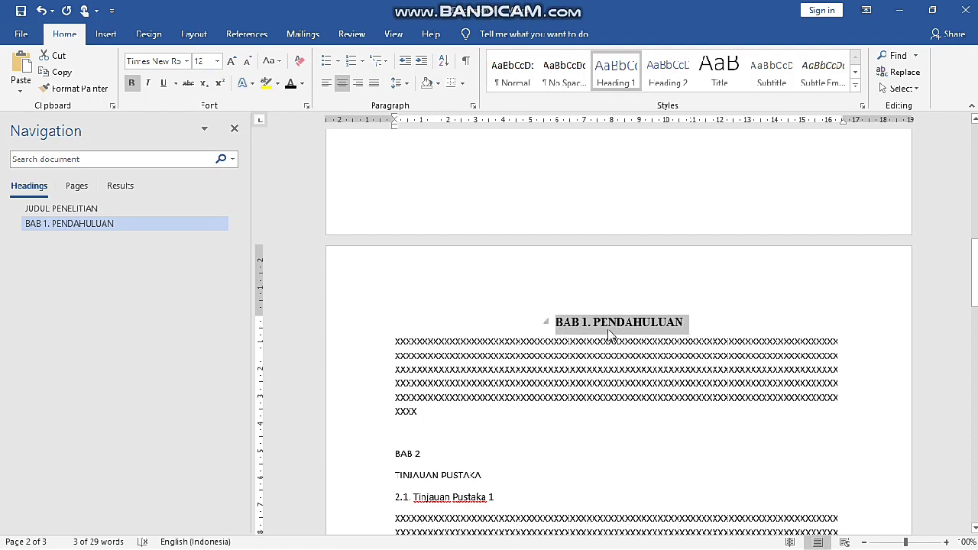
{"action": "left_click", "coordinate": [81, 91]}
{"action": "left_click", "coordinate": [345, 459]}
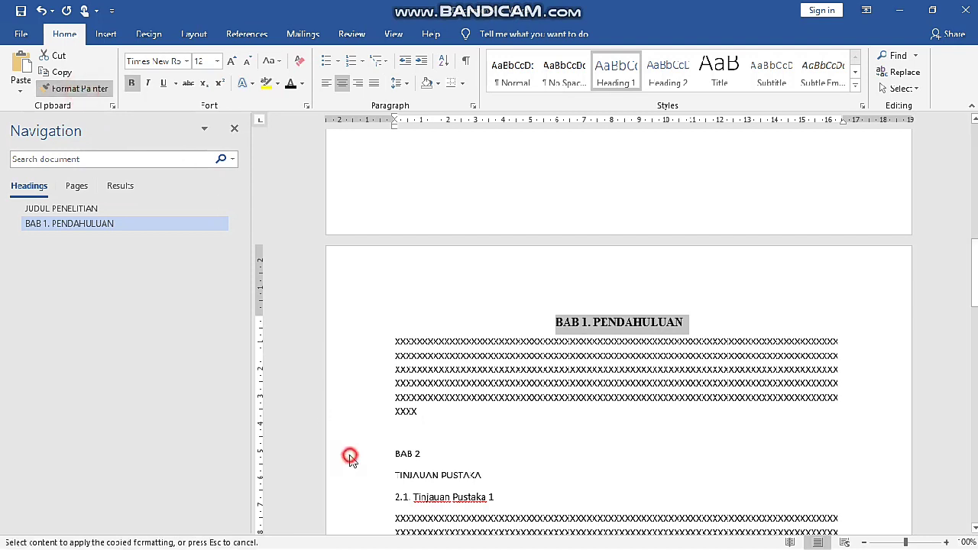
Step: Merge the TINJAUAN PUSTAKA line into the chapter line above so it reads "BAB 2. TINJAUAN PUSTAKA"
{"action": "left_click", "coordinate": [392, 476]}
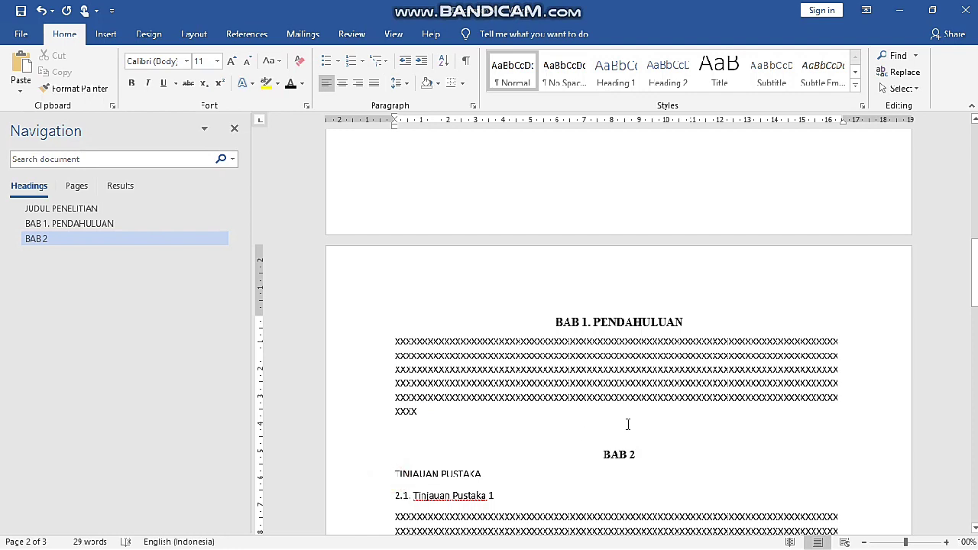
{"action": "key", "text": "Delete"}
{"action": "type", "text": ". TINJAUAN PUSTAKA"}
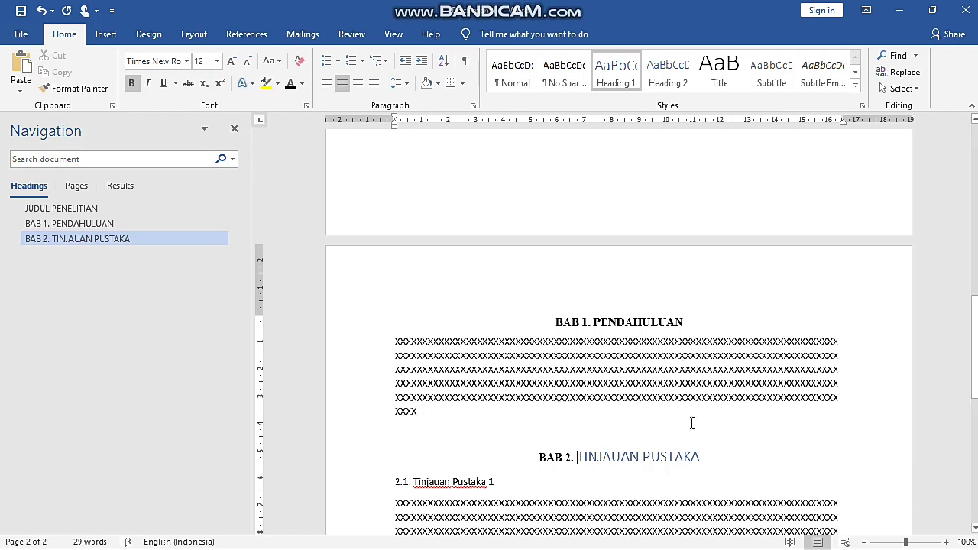
Step: Copy the BAB 1 heading's formatting onto the whole "BAB 2. TINJAUAN PUSTAKA" line to make its font consistent
{"action": "scroll", "coordinate": [692, 422], "scroll_direction": "down", "scroll_amount": 2}
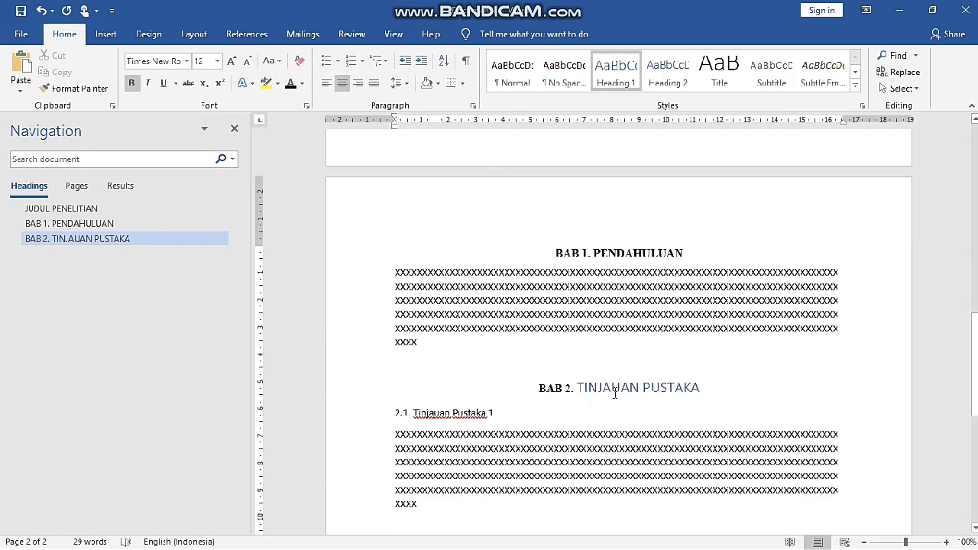
{"action": "left_click", "coordinate": [350, 258]}
{"action": "left_click", "coordinate": [72, 89]}
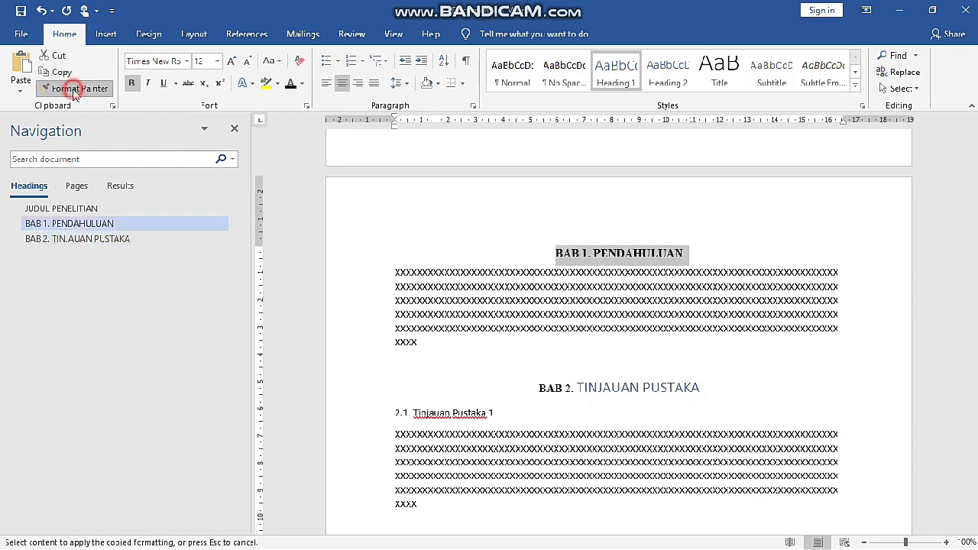
{"action": "left_click", "coordinate": [365, 391]}
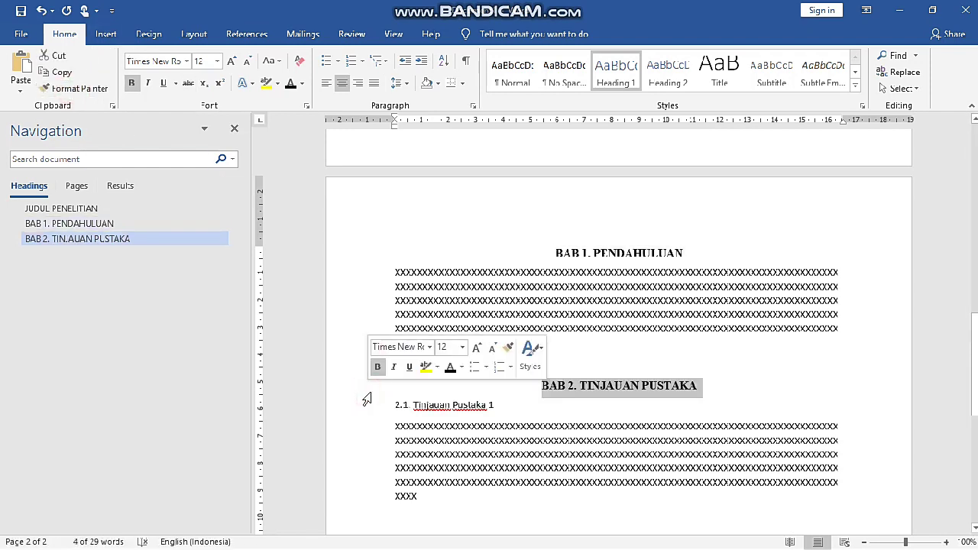
Step: Apply the Heading 2 style to the "2.1. Tinjauan Pustaka 1" line and make its text black
{"action": "scroll", "coordinate": [367, 398], "scroll_direction": "down", "scroll_amount": 5}
{"action": "scroll", "coordinate": [371, 403], "scroll_direction": "up", "scroll_amount": 2}
{"action": "scroll", "coordinate": [371, 403], "scroll_direction": "up", "scroll_amount": 1}
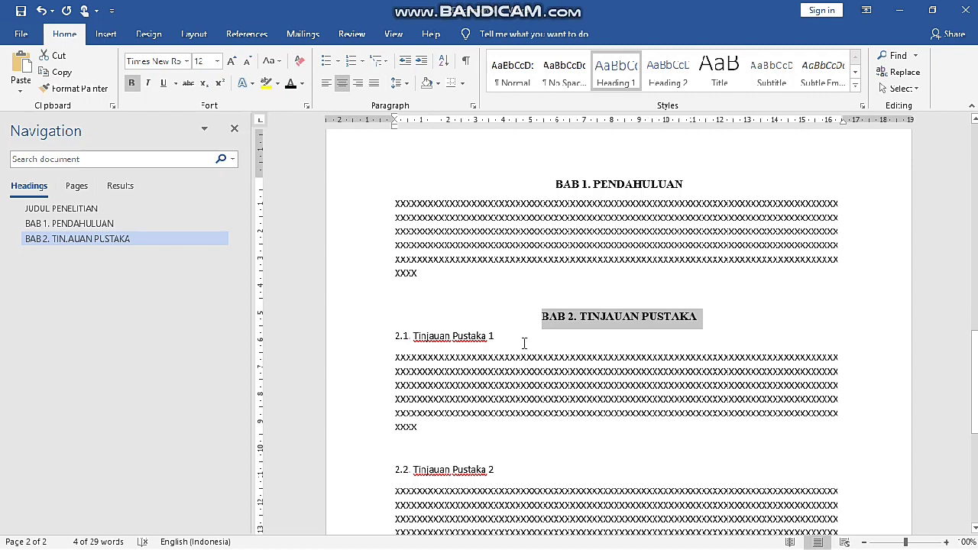
{"action": "left_click", "coordinate": [364, 342]}
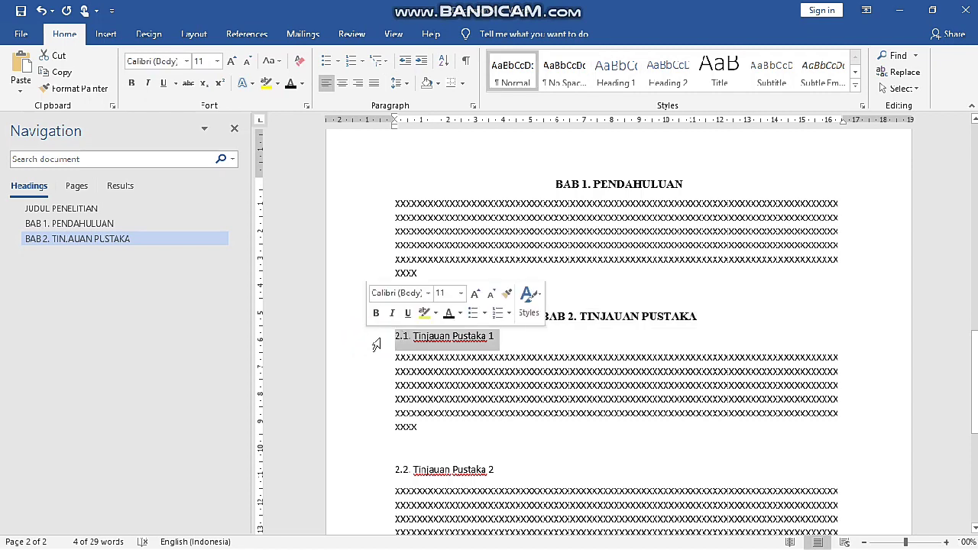
{"action": "left_click", "coordinate": [670, 77]}
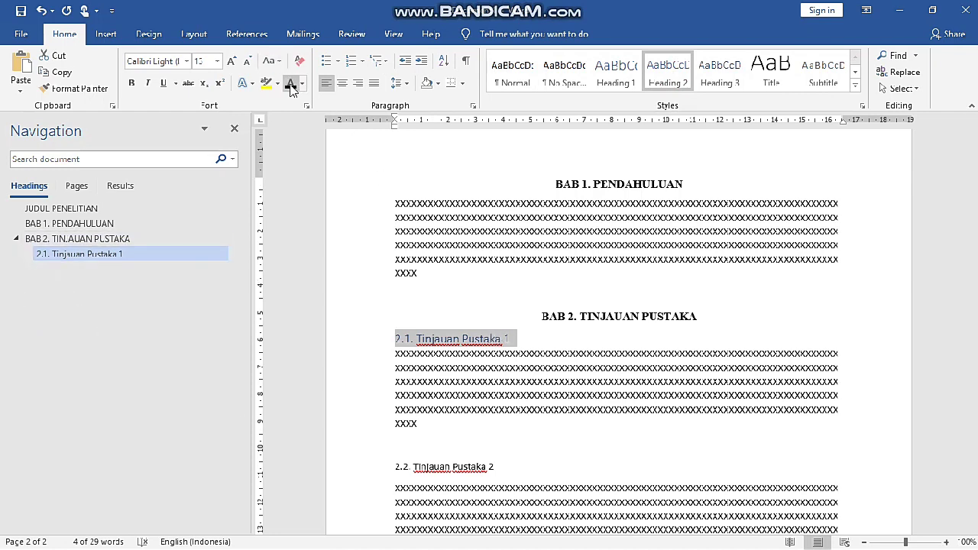
Step: Set the "2.1. Tinjauan Pustaka 1" subheading's font to Times New Roman, size 12
{"action": "left_click", "coordinate": [217, 61]}
{"action": "left_click", "coordinate": [198, 136]}
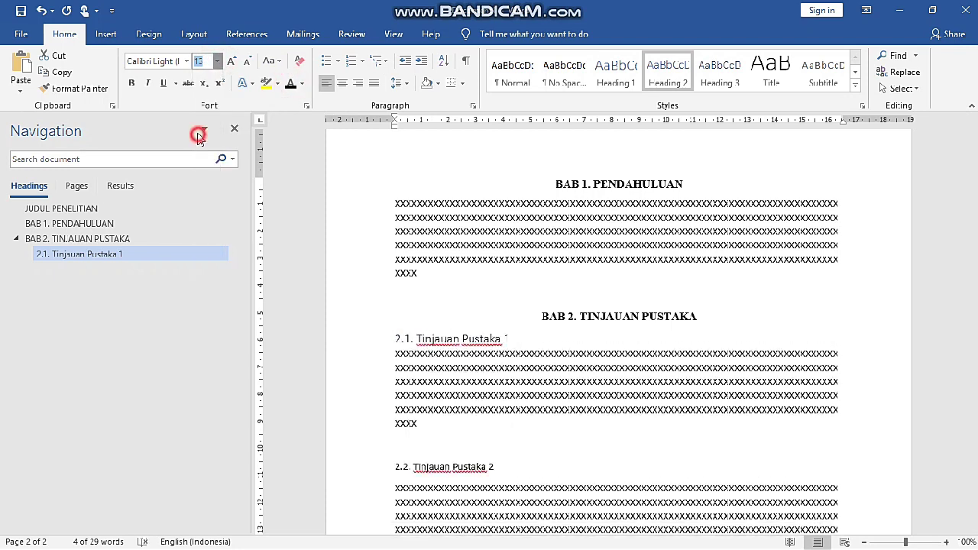
{"action": "left_click", "coordinate": [187, 61]}
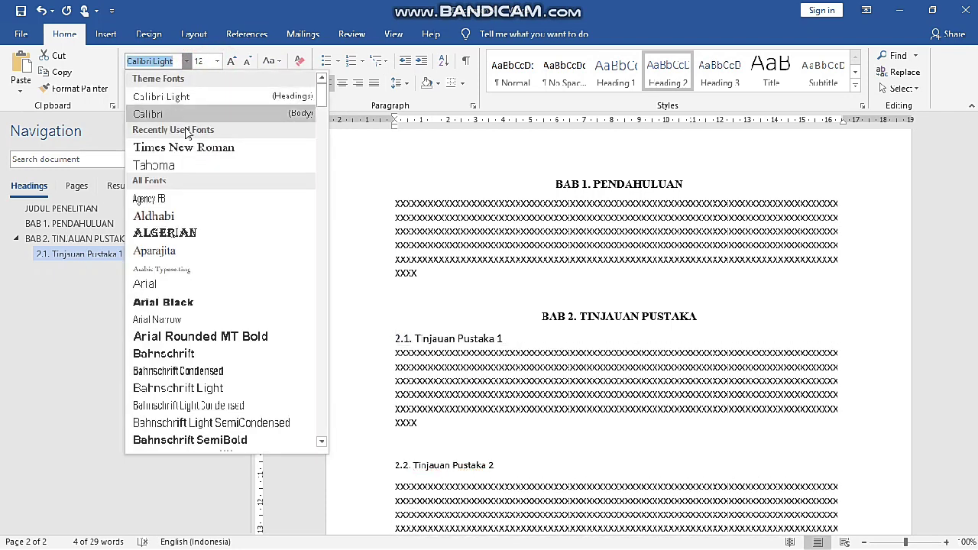
{"action": "left_click", "coordinate": [155, 148]}
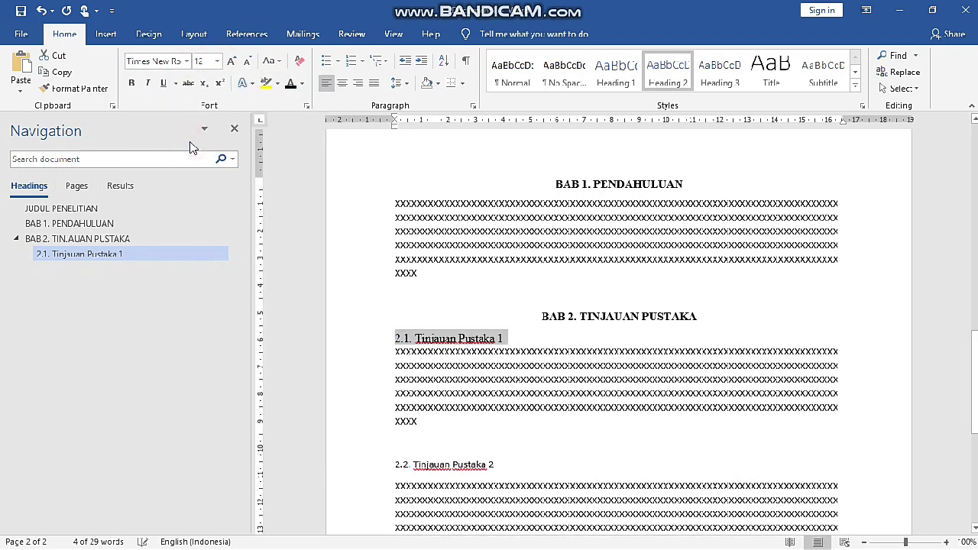
Step: Set the 2.1 subheading's paragraph spacing before to 0 pt and make its text bold
{"action": "left_click", "coordinate": [202, 34]}
{"action": "left_click", "coordinate": [431, 79]}
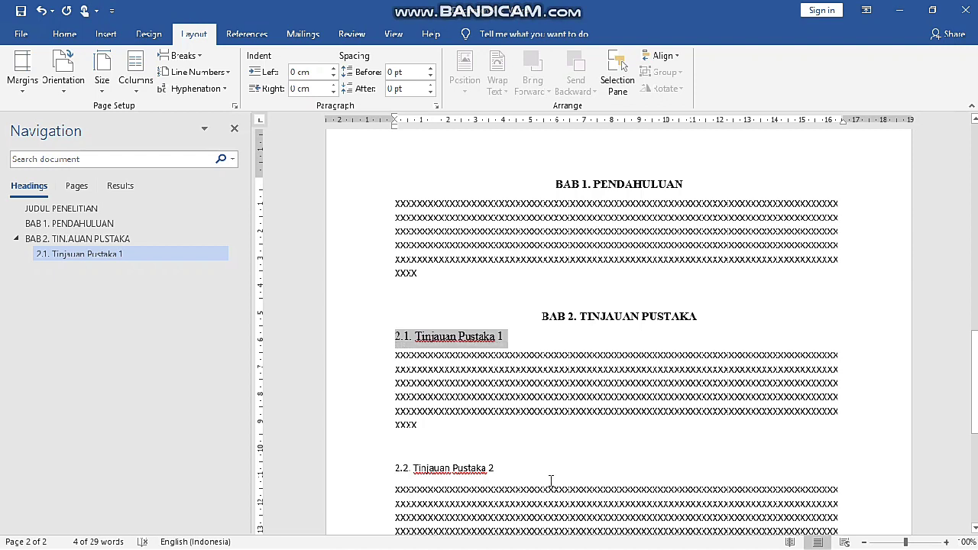
{"action": "left_click", "coordinate": [64, 34]}
{"action": "left_click", "coordinate": [132, 83]}
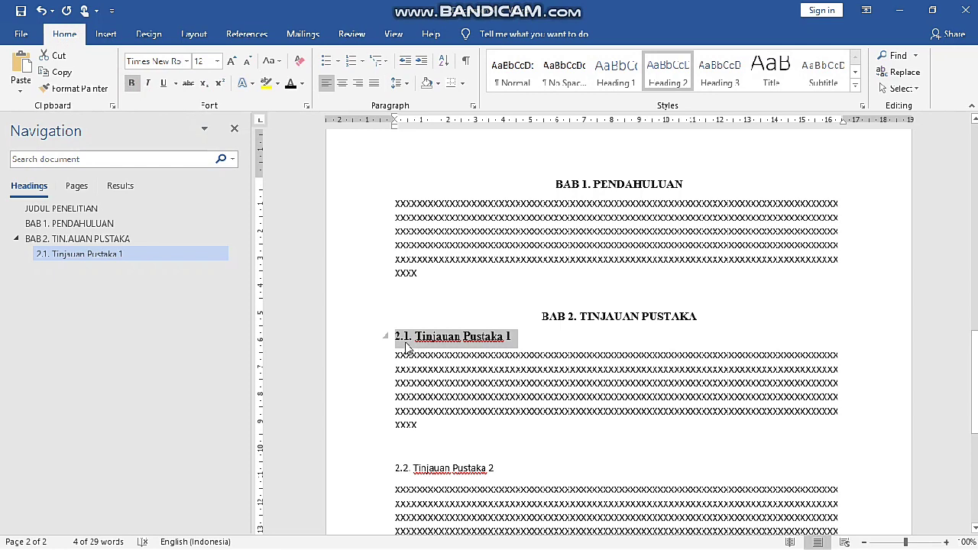
Step: Apply automatic "2.1." numbering to the Tinjauan Pustaka 1 subheading, starting a new list at value 1
{"action": "left_click", "coordinate": [366, 65]}
{"action": "left_click", "coordinate": [436, 184]}
{"action": "left_click", "coordinate": [365, 61]}
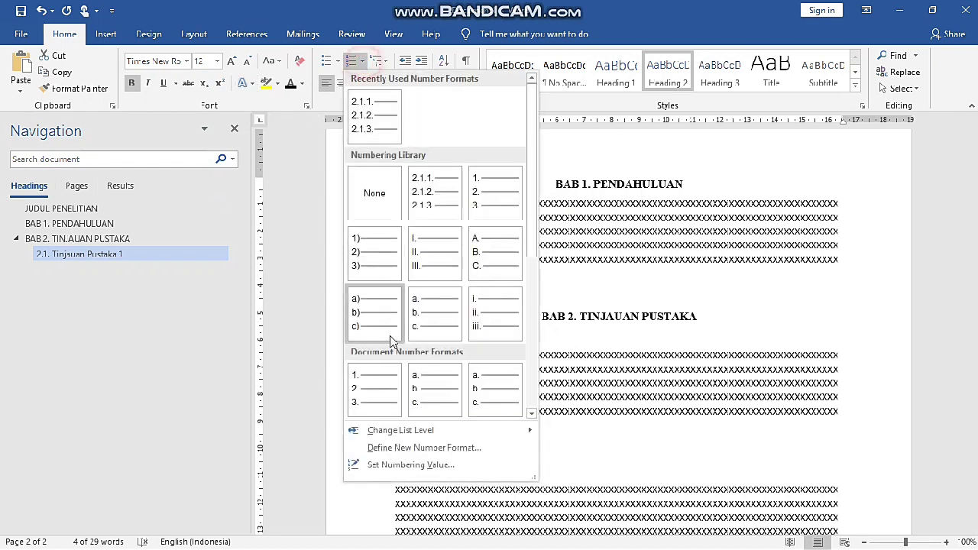
{"action": "left_click", "coordinate": [399, 463]}
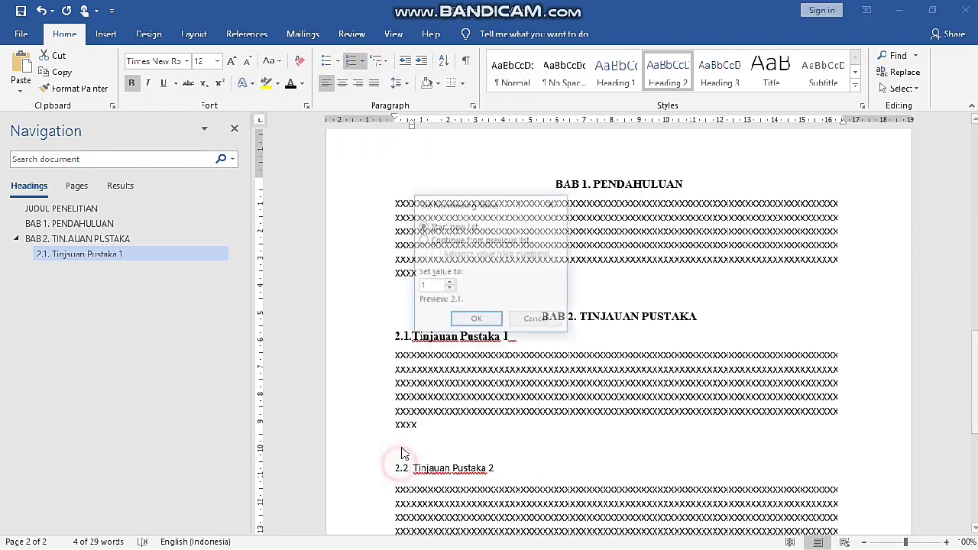
{"action": "left_click", "coordinate": [474, 321]}
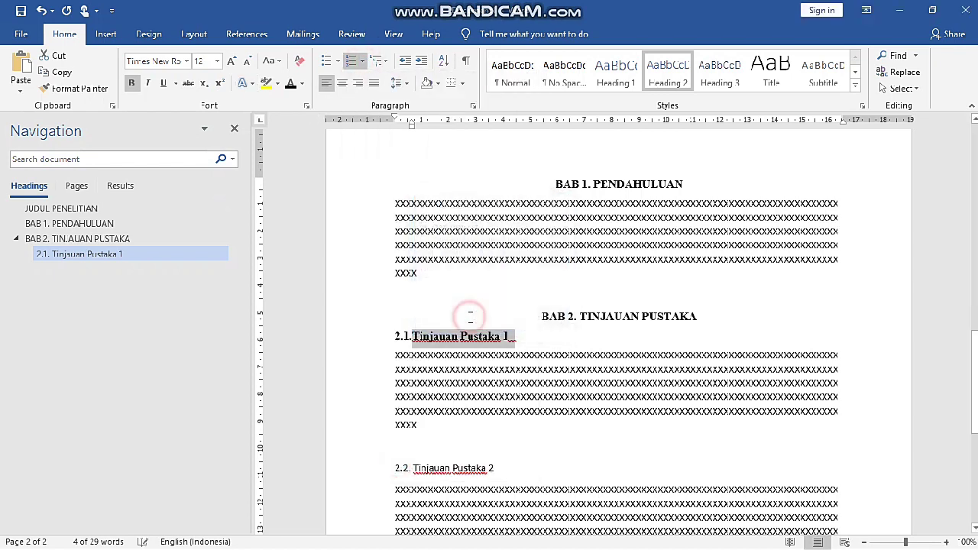
Step: Copy the 2.1 subheading's formatting onto the Tinjauan Pustaka 2 line and delete its duplicate typed number "2.2."
{"action": "left_click", "coordinate": [87, 90]}
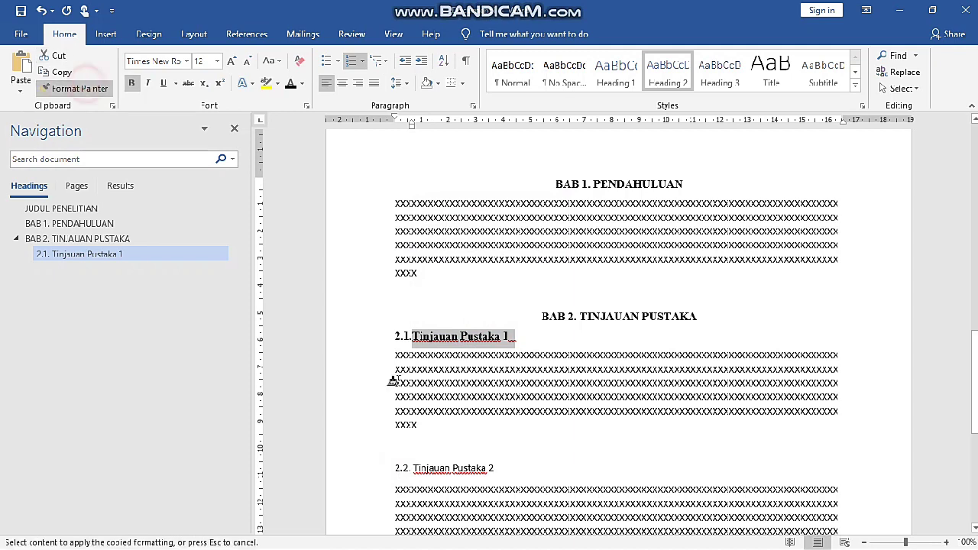
{"action": "left_click", "coordinate": [360, 474]}
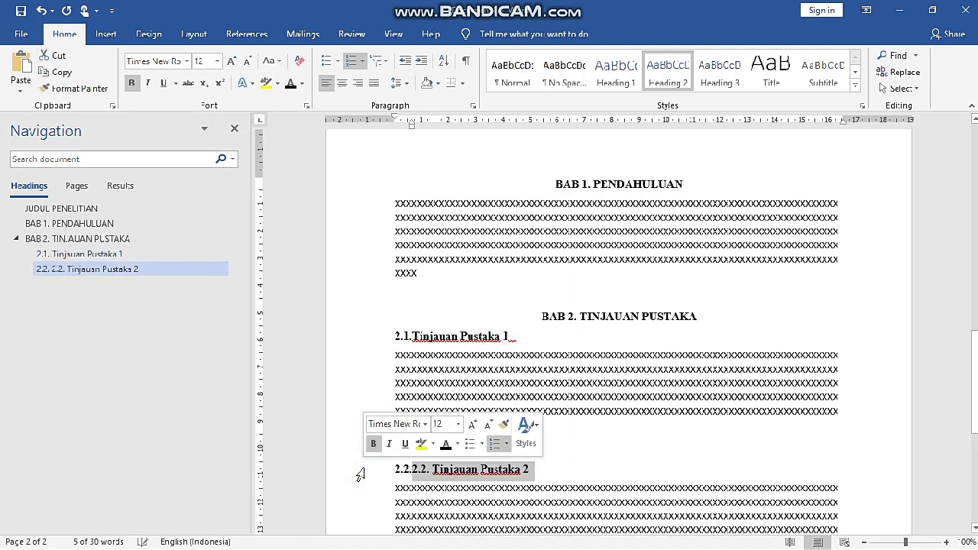
{"action": "left_click", "coordinate": [413, 472]}
{"action": "key", "text": "BackSpace"}
{"action": "key", "text": "BackSpace"}
{"action": "key", "text": "BackSpace"}
{"action": "key", "text": "BackSpace"}
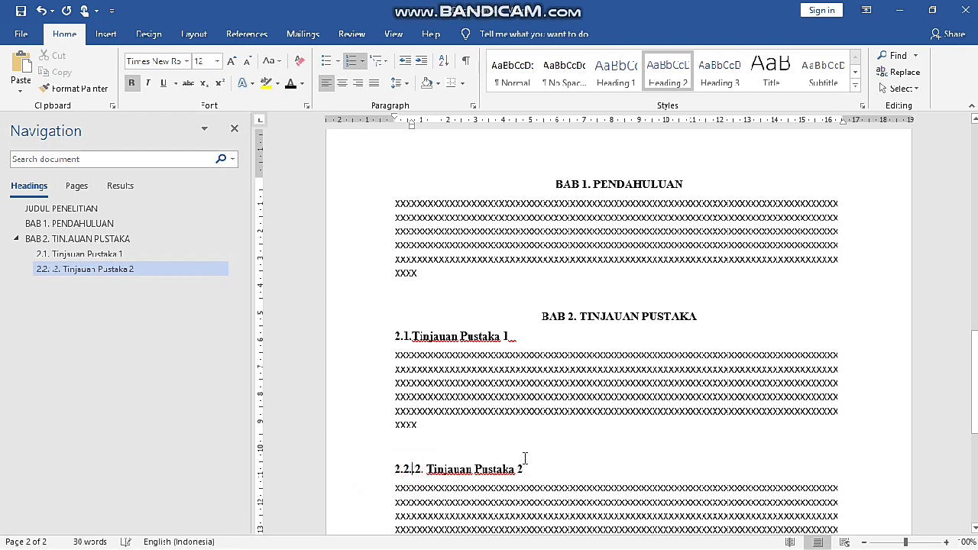
{"action": "key", "text": "Delete"}
{"action": "key", "text": "Delete"}
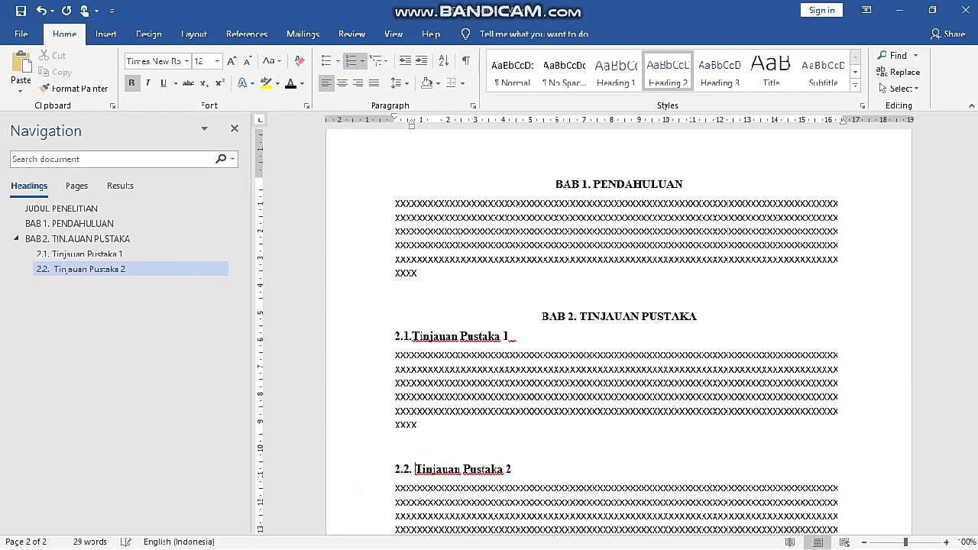
Step: Apply the Heading 3 style to the "2.2.1. Tinjauangan Pustakan 2.1" line and format it in black Times New Roman
{"action": "scroll", "coordinate": [619, 329], "scroll_direction": "down", "scroll_amount": 2}
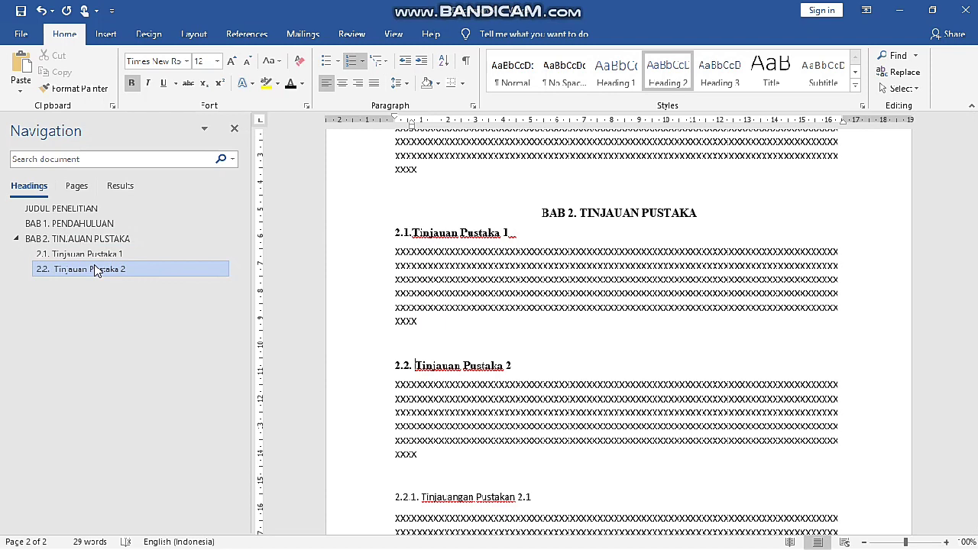
{"action": "scroll", "coordinate": [587, 383], "scroll_direction": "down", "scroll_amount": 1}
{"action": "scroll", "coordinate": [587, 383], "scroll_direction": "down", "scroll_amount": 2}
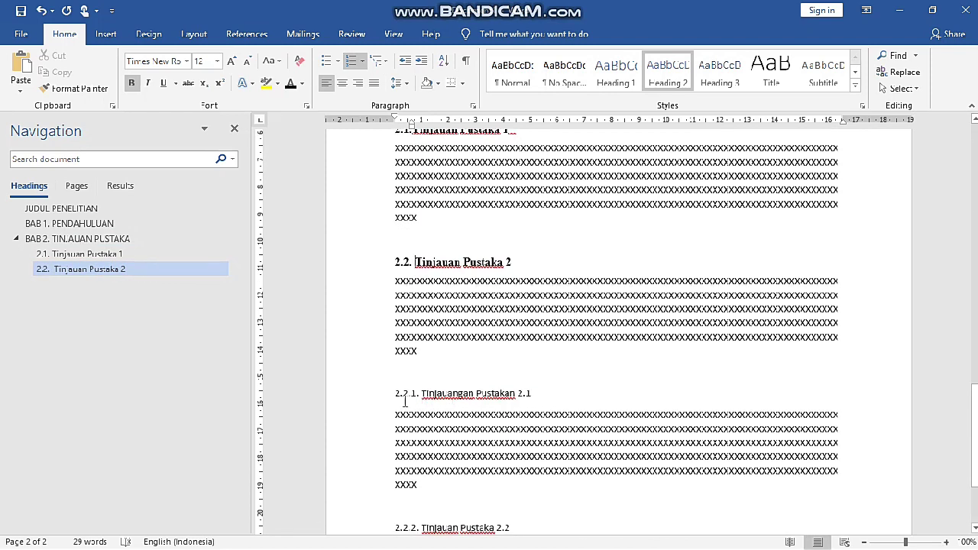
{"action": "left_click", "coordinate": [364, 392]}
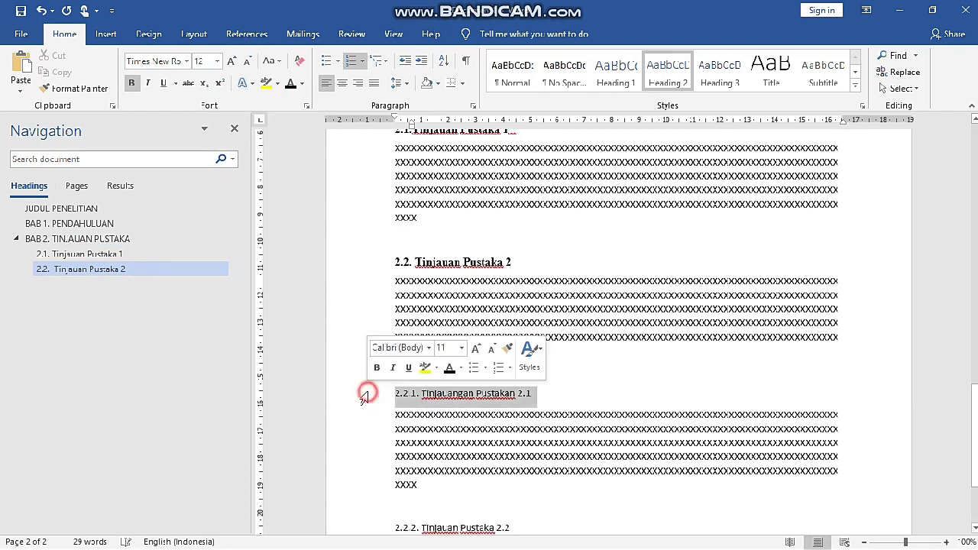
{"action": "left_click", "coordinate": [715, 80]}
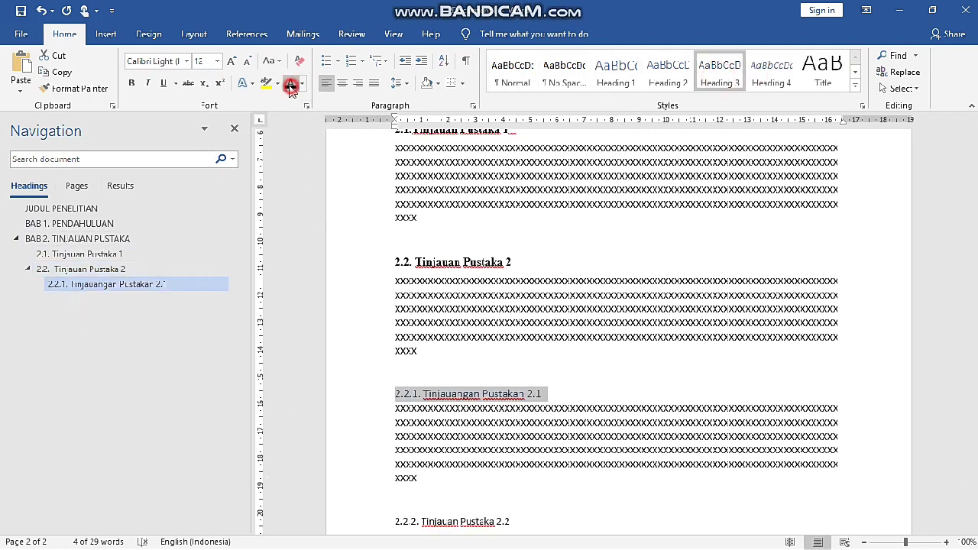
{"action": "left_click", "coordinate": [186, 61]}
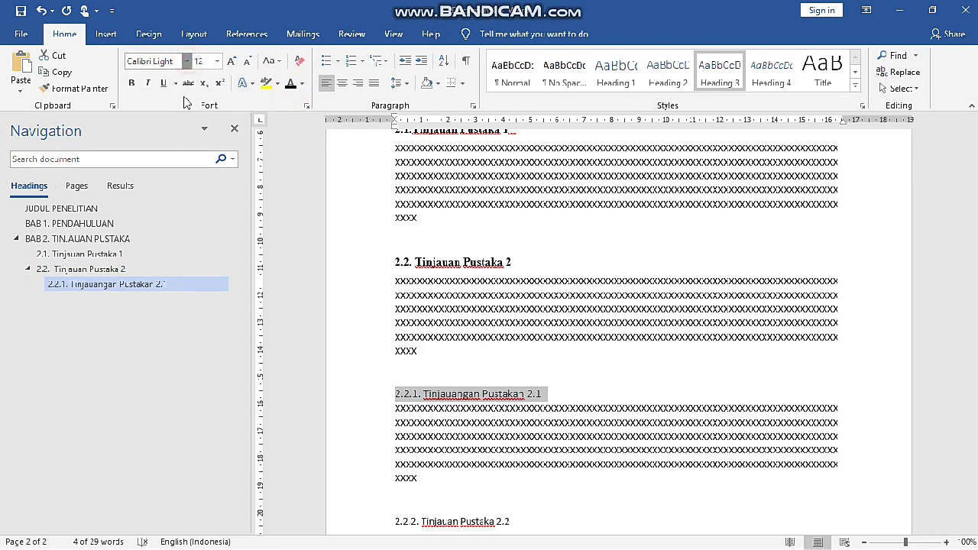
{"action": "left_click", "coordinate": [176, 149]}
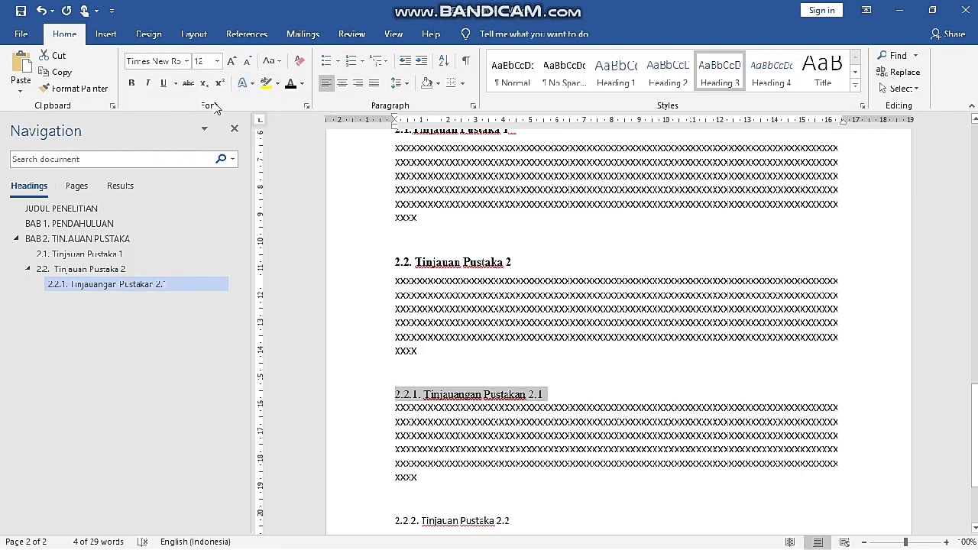
Step: Make the "Tinjauangan Pustakan 2.1" heading bold and give it automatic "2.1.1." numbering aligned with the left margin
{"action": "left_click", "coordinate": [132, 83]}
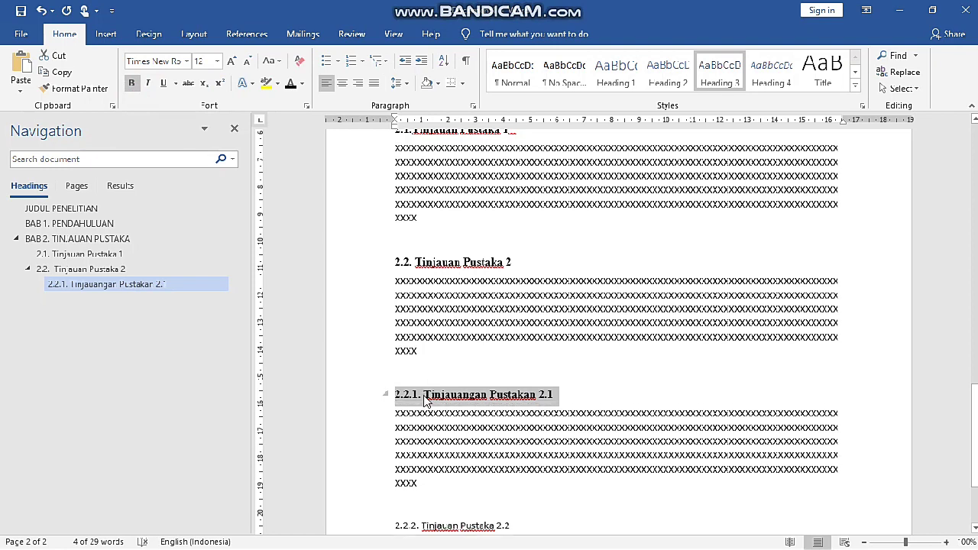
{"action": "left_click", "coordinate": [364, 63]}
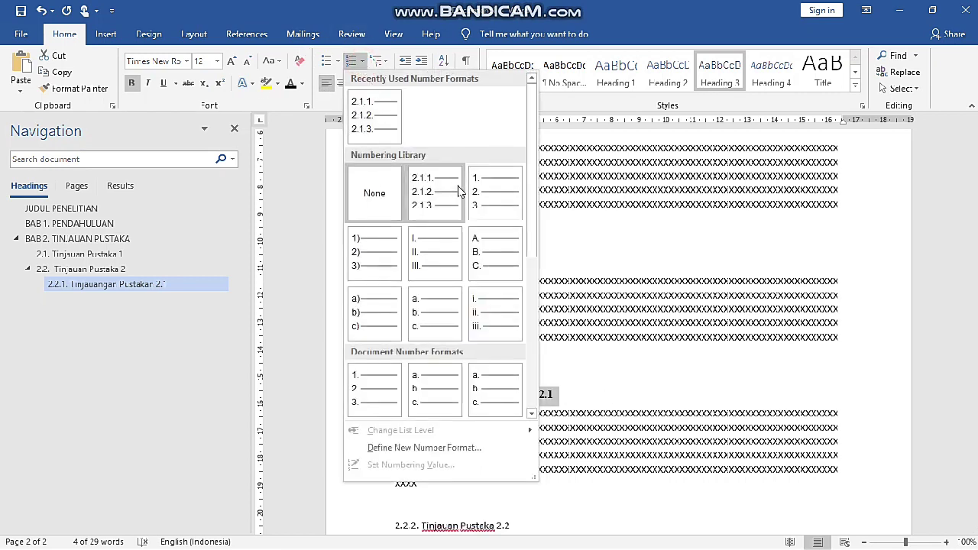
{"action": "left_click", "coordinate": [437, 192]}
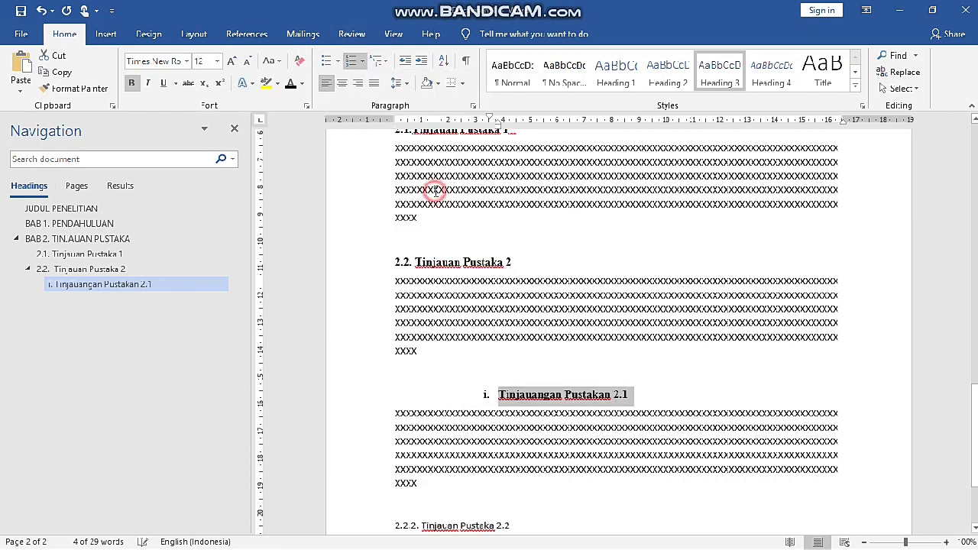
{"action": "left_click", "coordinate": [378, 61]}
{"action": "left_click", "coordinate": [437, 193]}
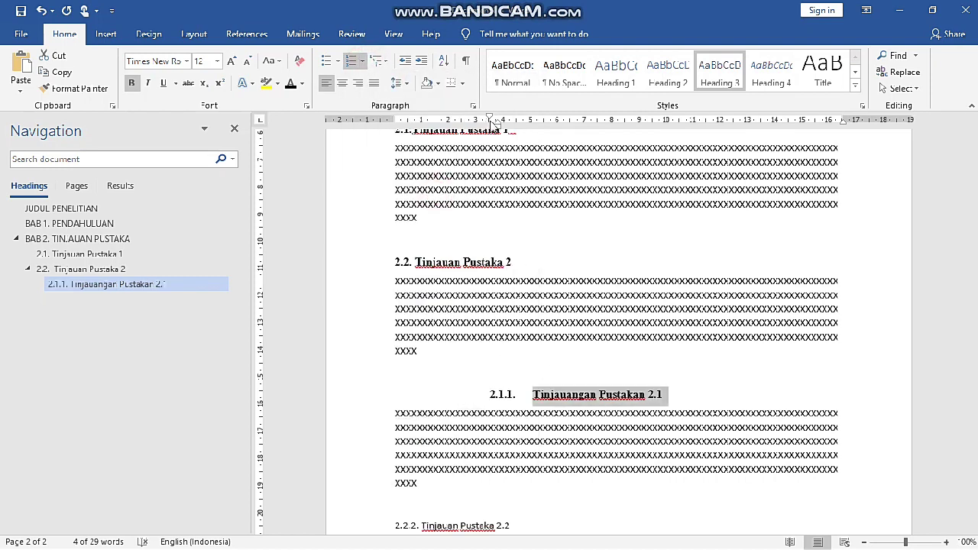
{"action": "left_click_drag", "start_coordinate": [496, 125], "coordinate": [396, 121]}
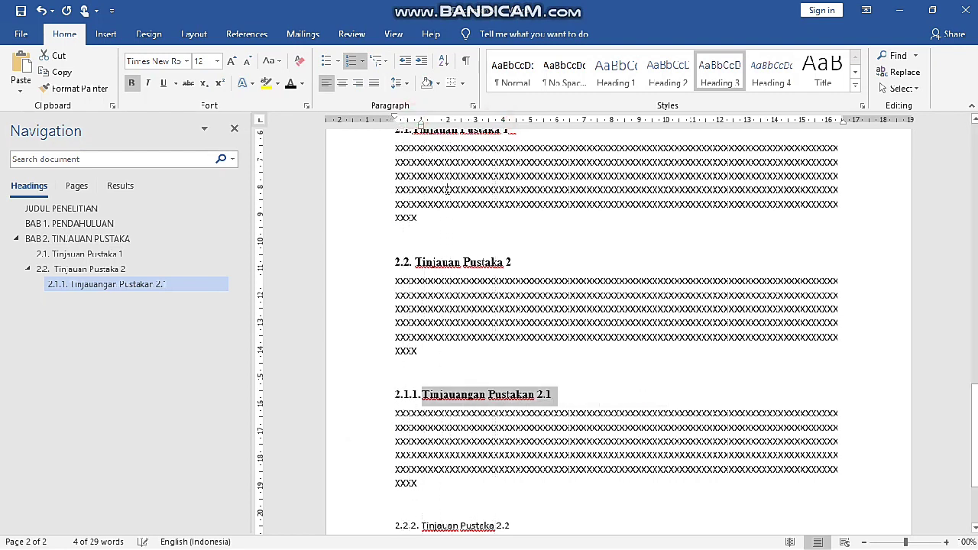
{"action": "left_click", "coordinate": [422, 396]}
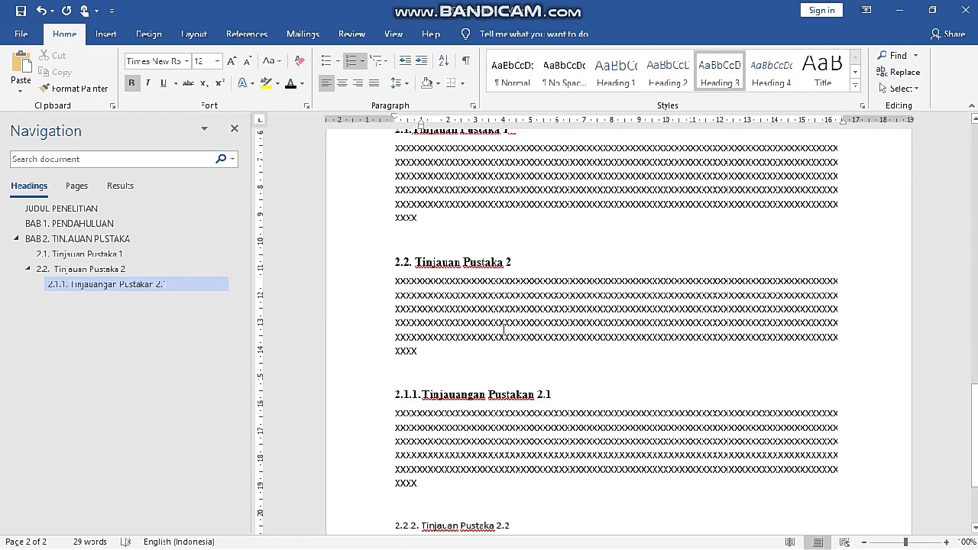
Step: Copy the 2.1.1 heading's formatting onto the "Tinjauan Pustaka 2.2" line and delete its duplicate typed number "2.2.2."
{"action": "scroll", "coordinate": [422, 403], "scroll_direction": "down", "scroll_amount": 3}
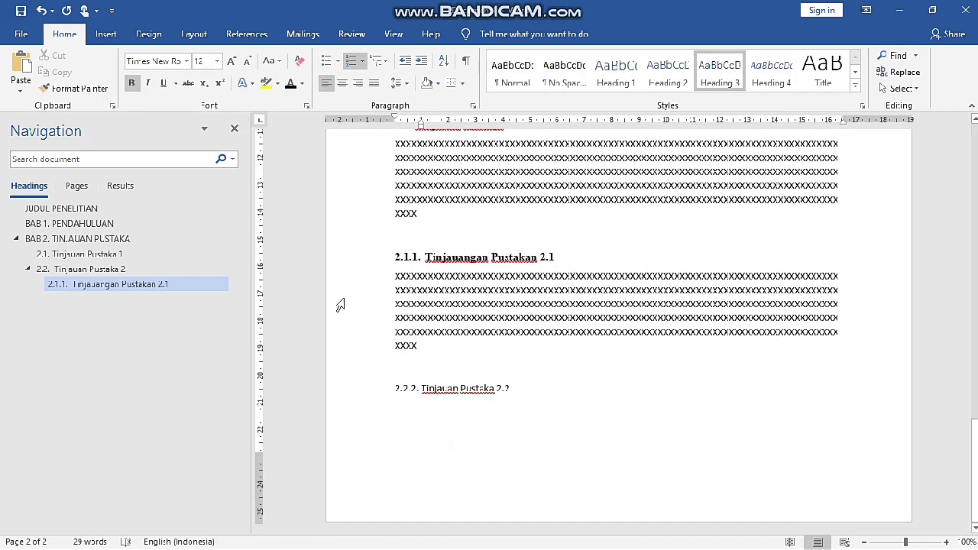
{"action": "left_click", "coordinate": [342, 260]}
{"action": "left_click", "coordinate": [78, 88]}
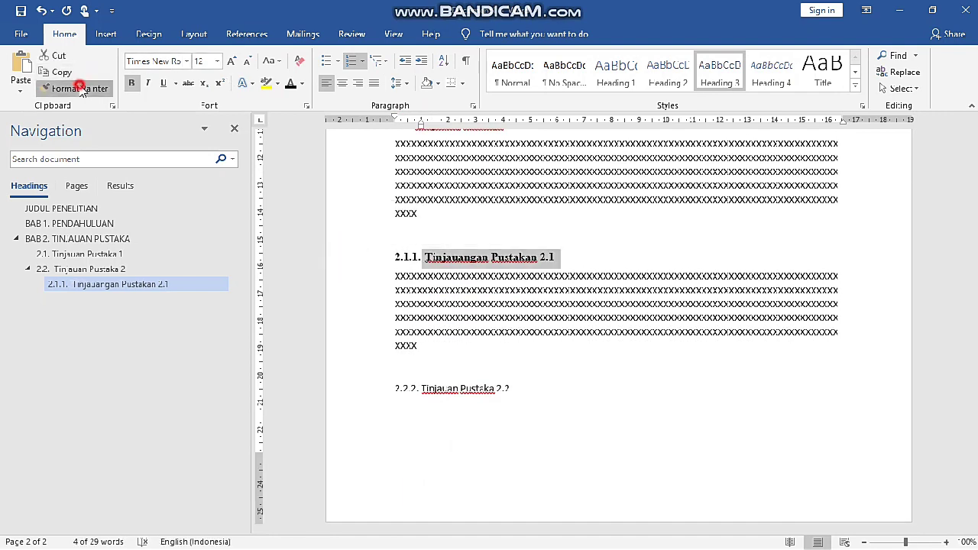
{"action": "left_click", "coordinate": [356, 393]}
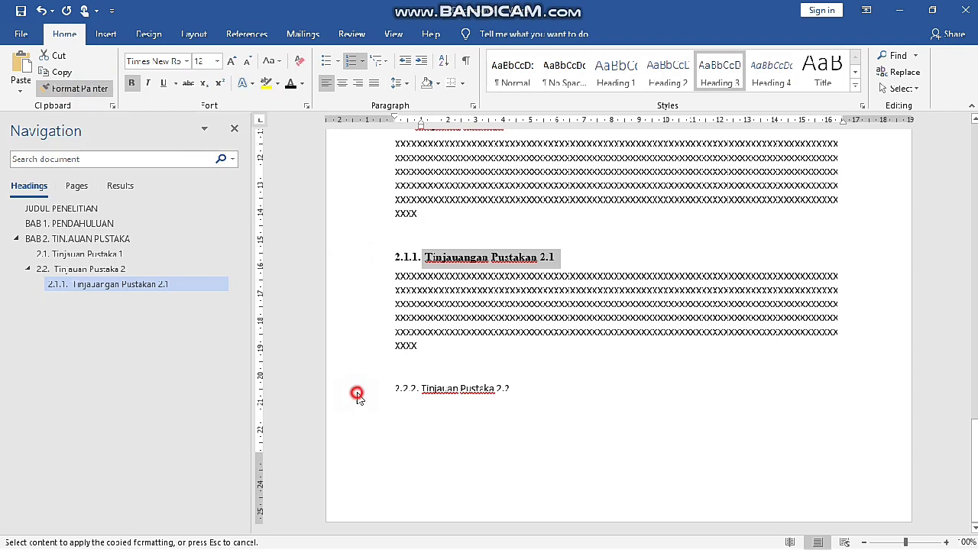
{"action": "left_click", "coordinate": [424, 391]}
{"action": "key", "text": "Delete"}
{"action": "key", "text": "Delete"}
{"action": "key", "text": "Delete"}
{"action": "key", "text": "Delete"}
{"action": "key", "text": "Delete"}
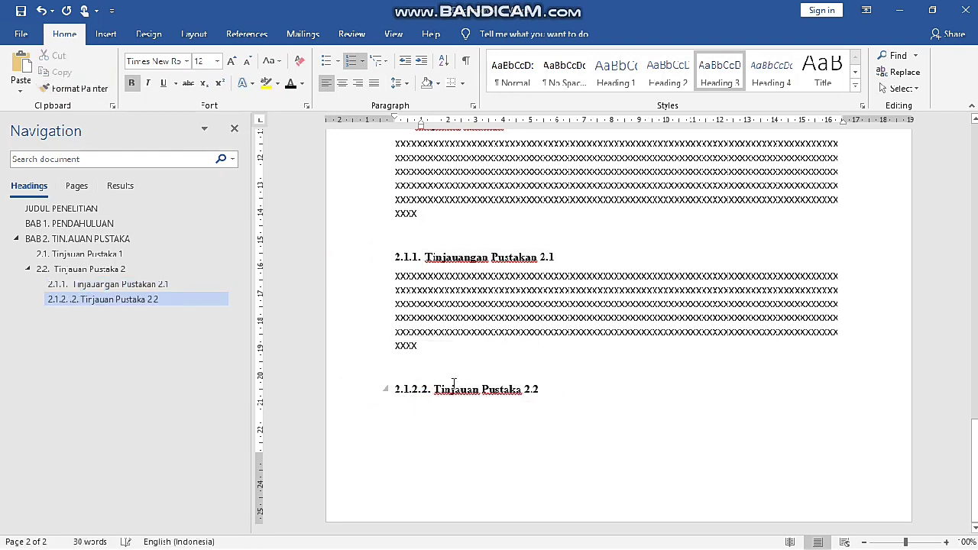
{"action": "key", "text": "Delete"}
Step: Check the heading structure by jumping to the Tinjauan Pustaka 1 and Tinjauan Pustaka 2.2 headings
{"action": "scroll", "coordinate": [447, 309], "scroll_direction": "up", "scroll_amount": 8}
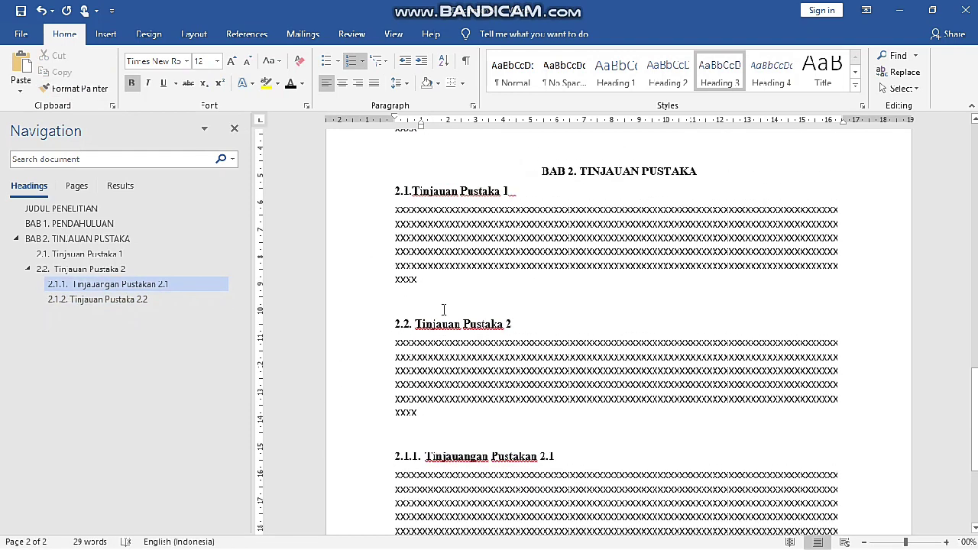
{"action": "scroll", "coordinate": [349, 350], "scroll_direction": "down", "scroll_amount": 5}
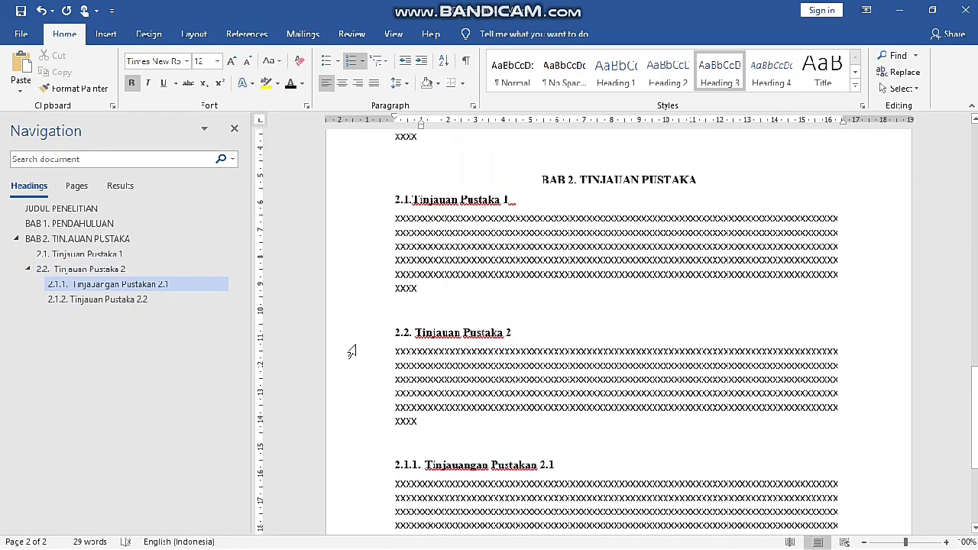
{"action": "left_click", "coordinate": [79, 257]}
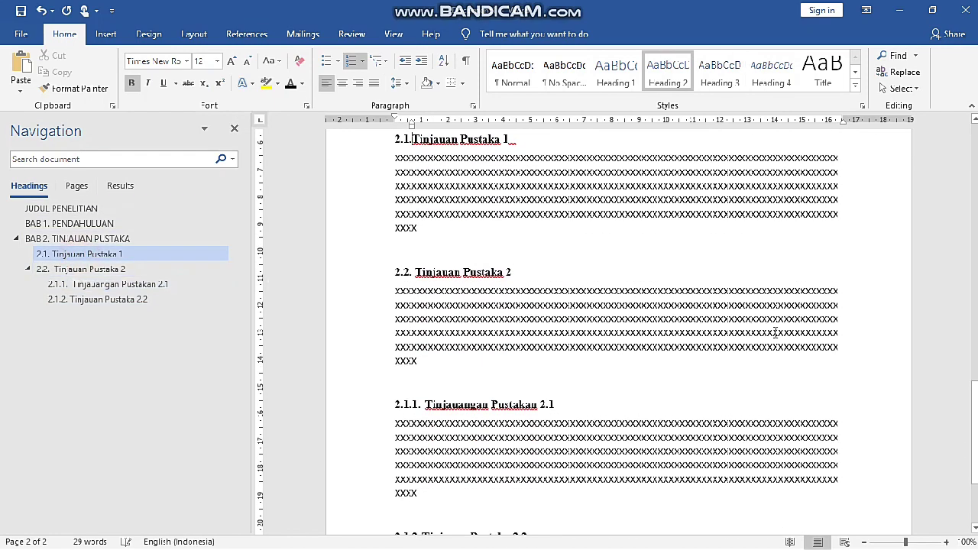
{"action": "left_click", "coordinate": [98, 299]}
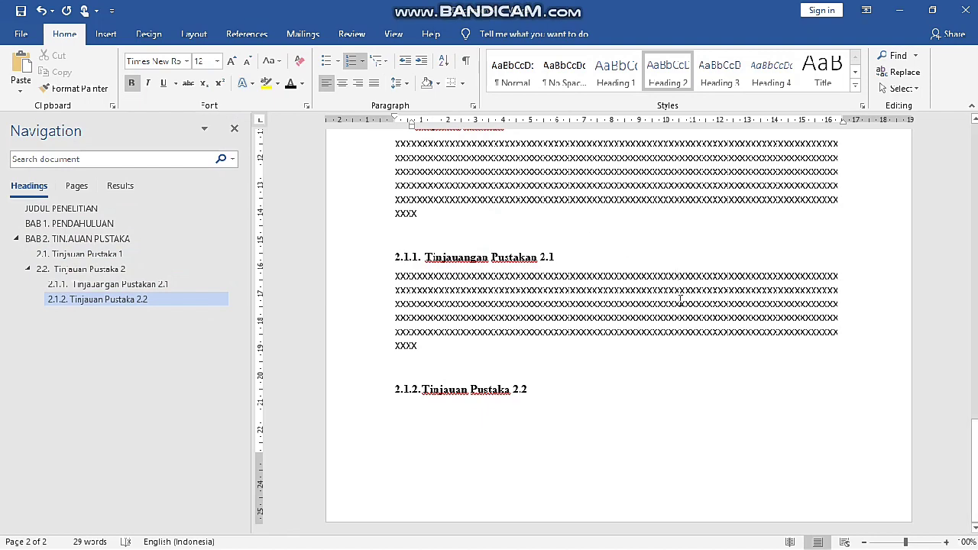
Step: Add page numbers at the bottom of the pages in the Plain Number 3 layout and close the footer
{"action": "scroll", "coordinate": [680, 300], "scroll_direction": "up", "scroll_amount": 15}
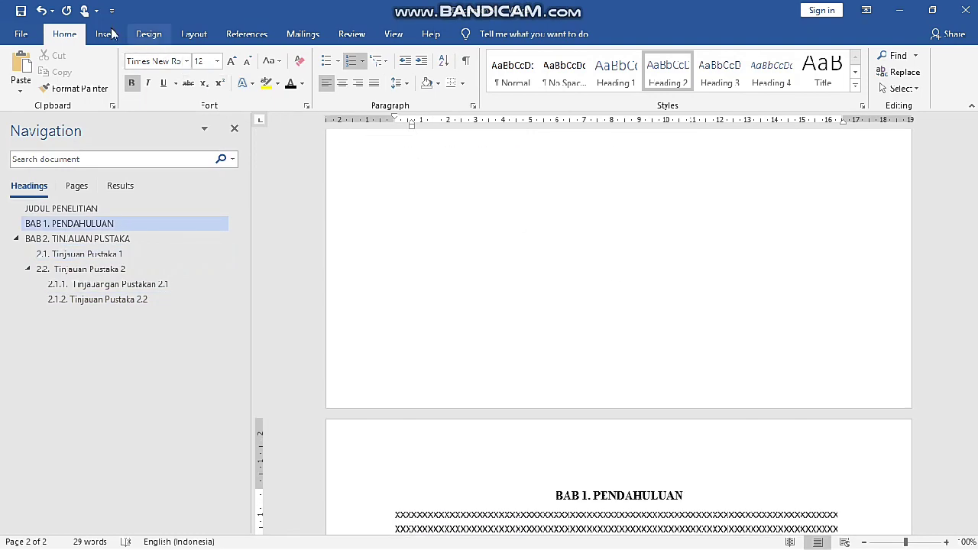
{"action": "left_click", "coordinate": [107, 34]}
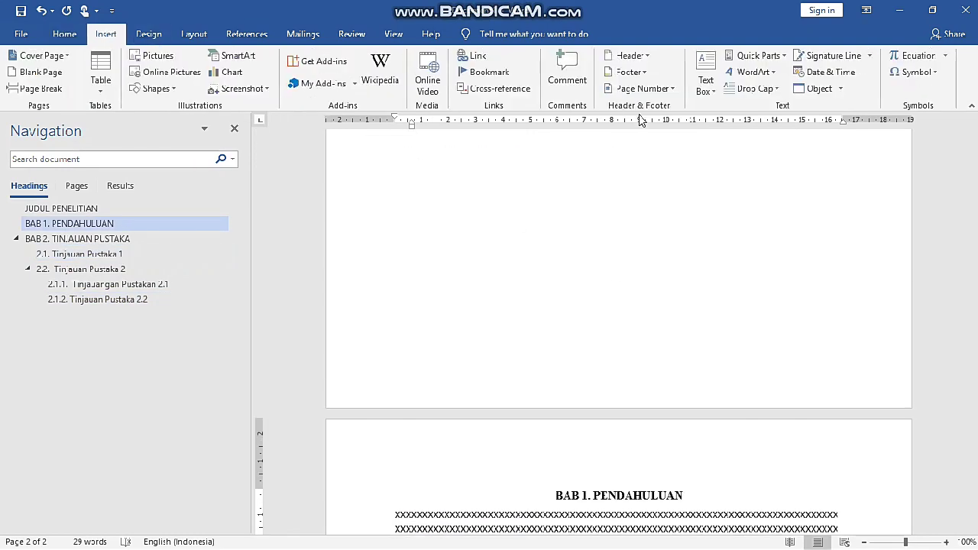
{"action": "left_click", "coordinate": [673, 91]}
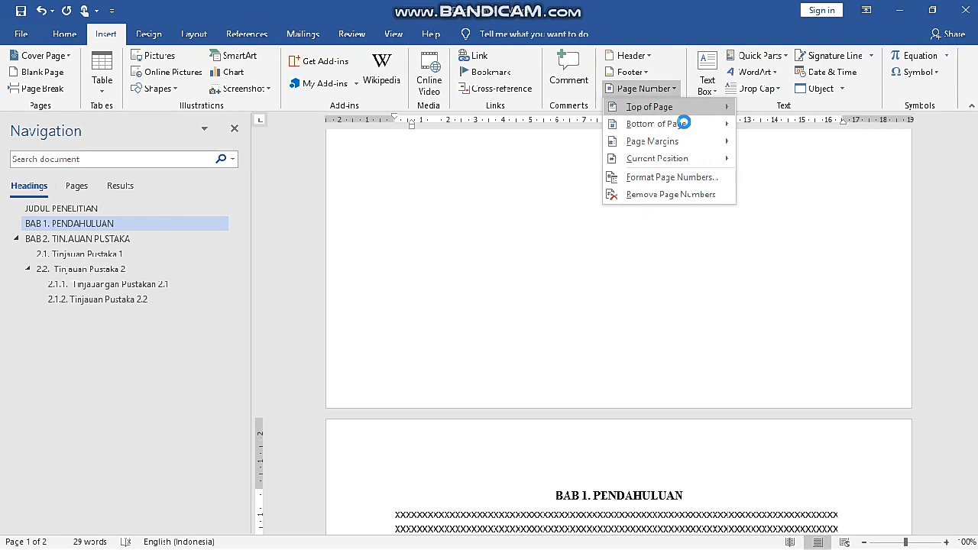
{"action": "left_click", "coordinate": [684, 123]}
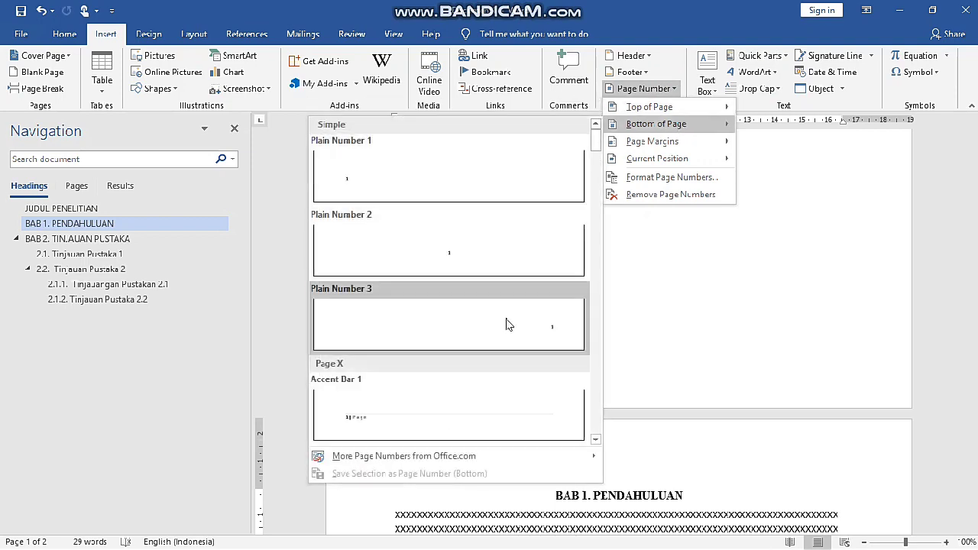
{"action": "left_click", "coordinate": [514, 333]}
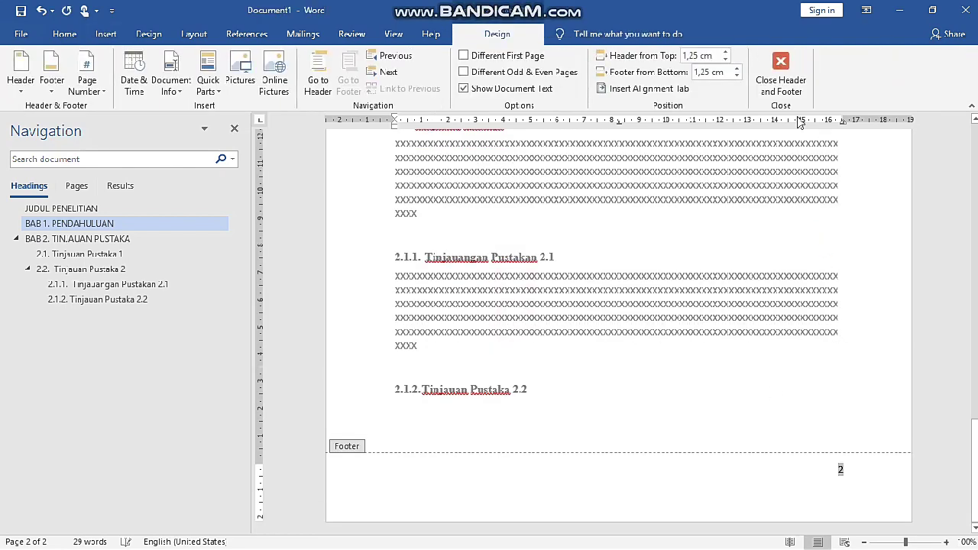
{"action": "left_click", "coordinate": [788, 95]}
{"action": "scroll", "coordinate": [759, 341], "scroll_direction": "up", "scroll_amount": 6}
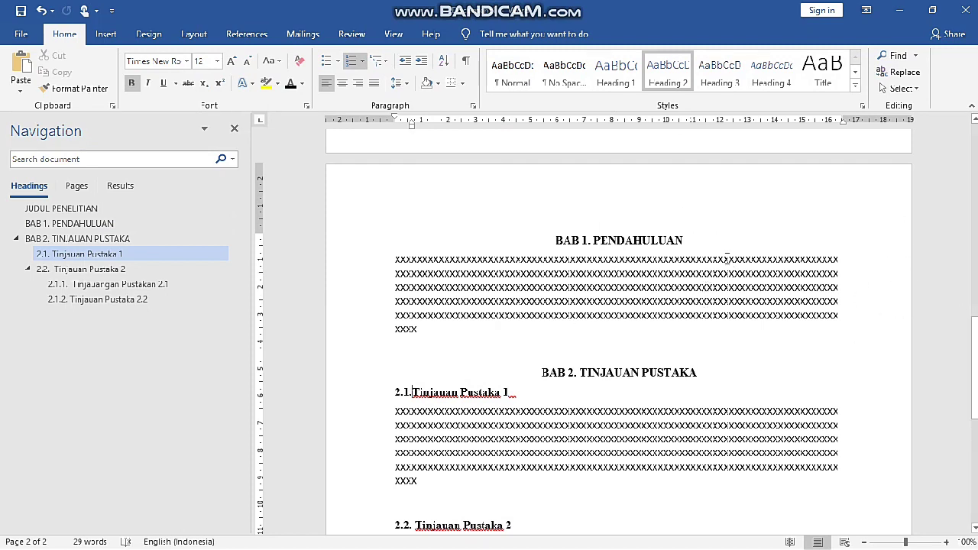
Step: Insert a page break after the last subheading and enter the title DAFTAR ISI on the new page
{"action": "left_click_drag", "start_coordinate": [975, 359], "coordinate": [976, 461]}
{"action": "left_click", "coordinate": [615, 422]}
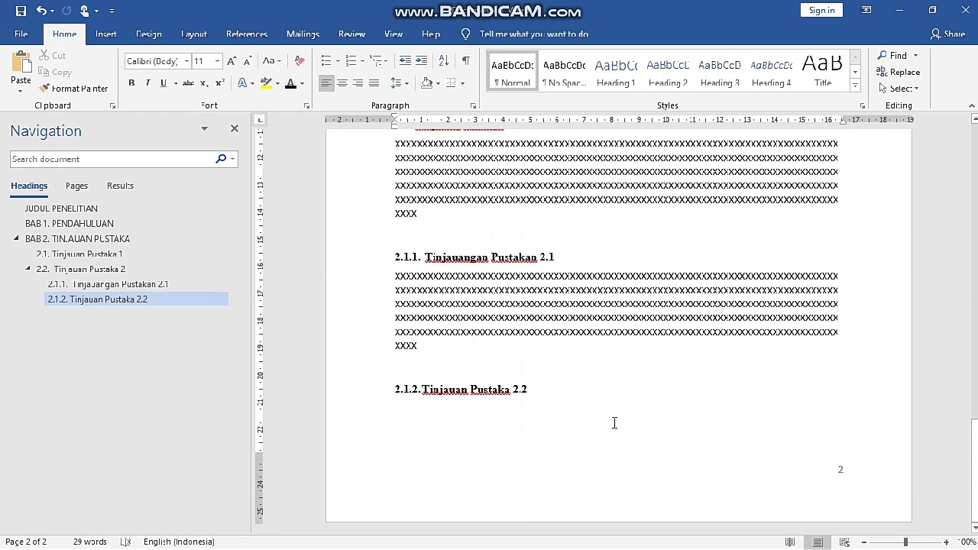
{"action": "key", "text": "ctrl+Return"}
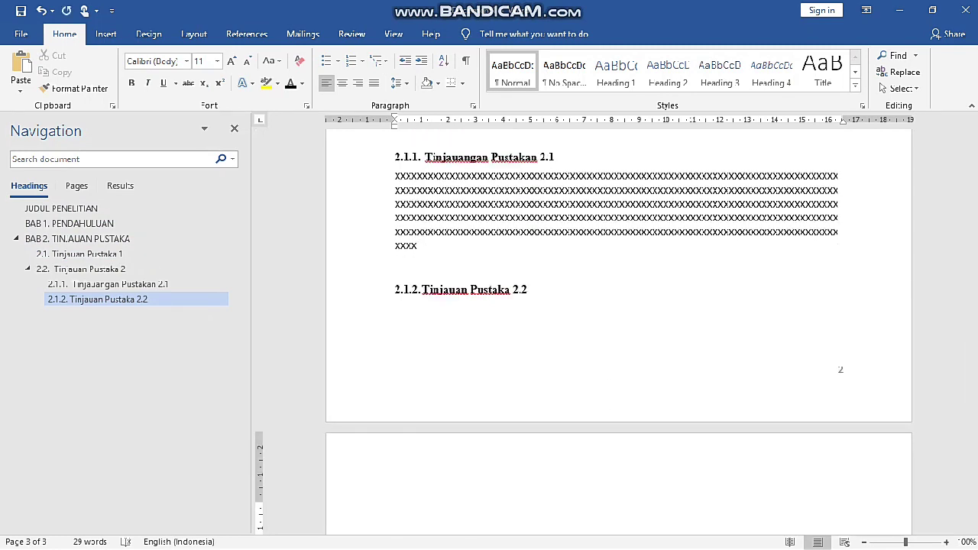
{"action": "scroll", "coordinate": [612, 421], "scroll_direction": "down", "scroll_amount": 3}
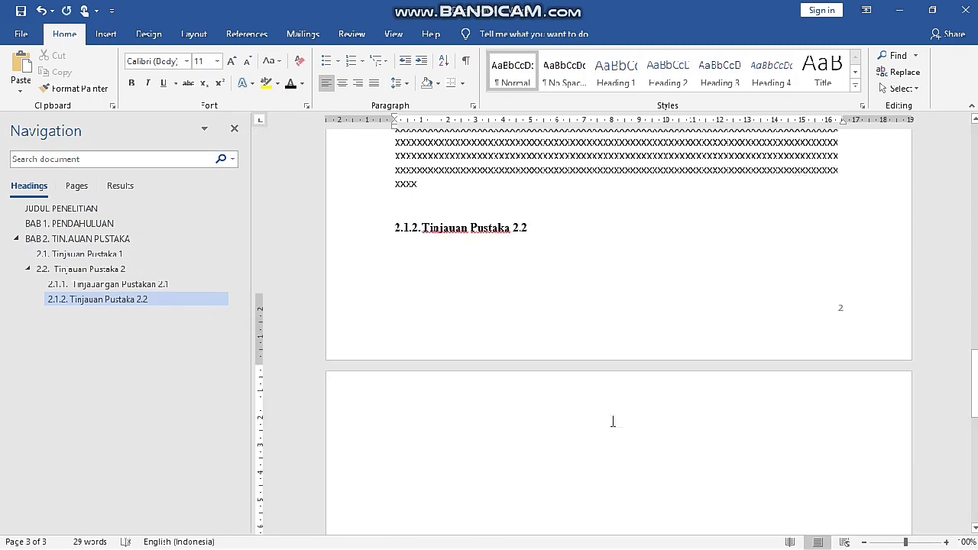
{"action": "type", "text": "DAFTAR ISI"}
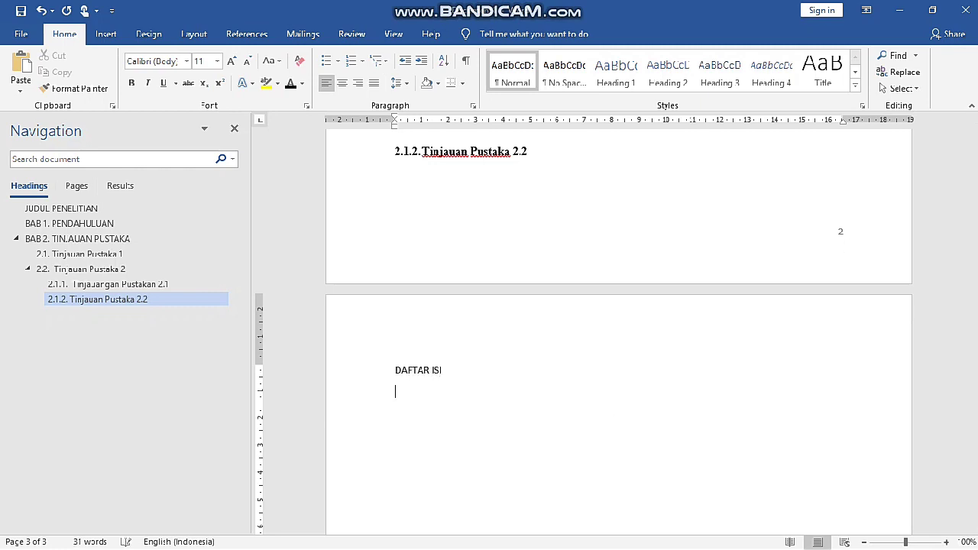
Step: Insert an Automatic Table 1 table of contents below the DAFTAR ISI title
{"action": "left_click", "coordinate": [107, 35]}
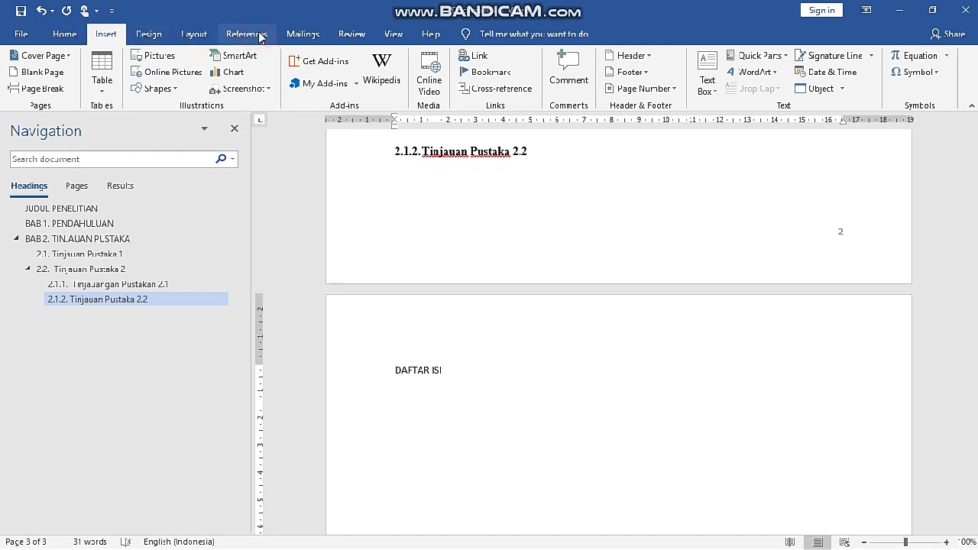
{"action": "left_click", "coordinate": [446, 393]}
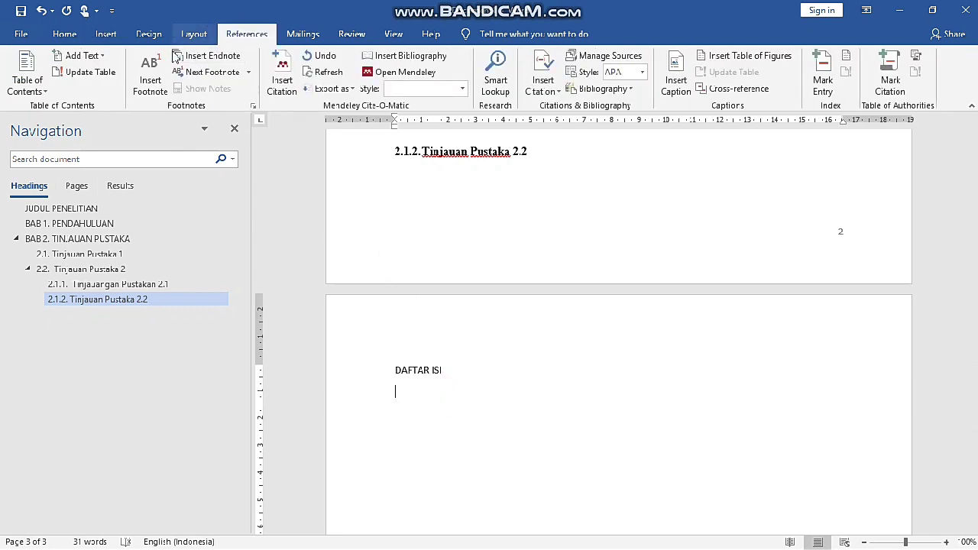
{"action": "left_click", "coordinate": [42, 91]}
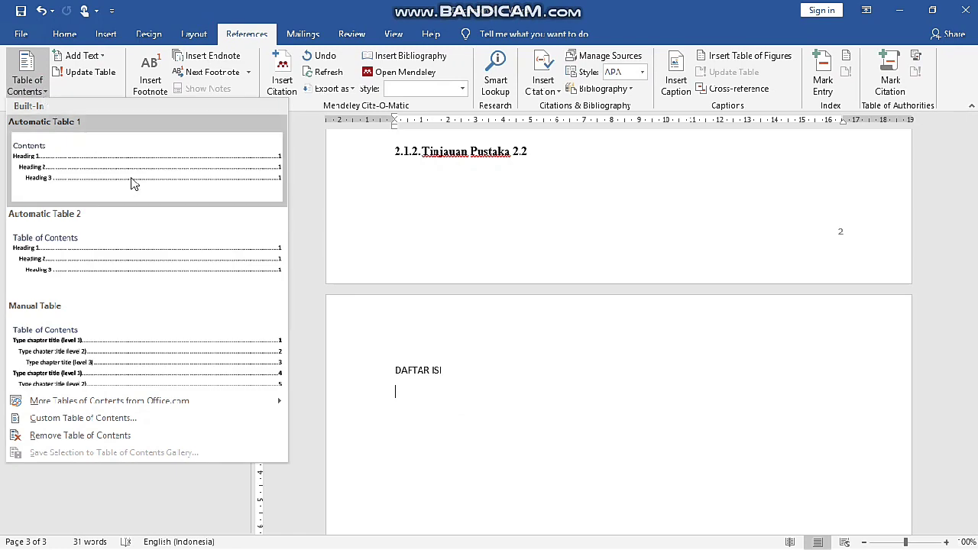
{"action": "left_click", "coordinate": [132, 182]}
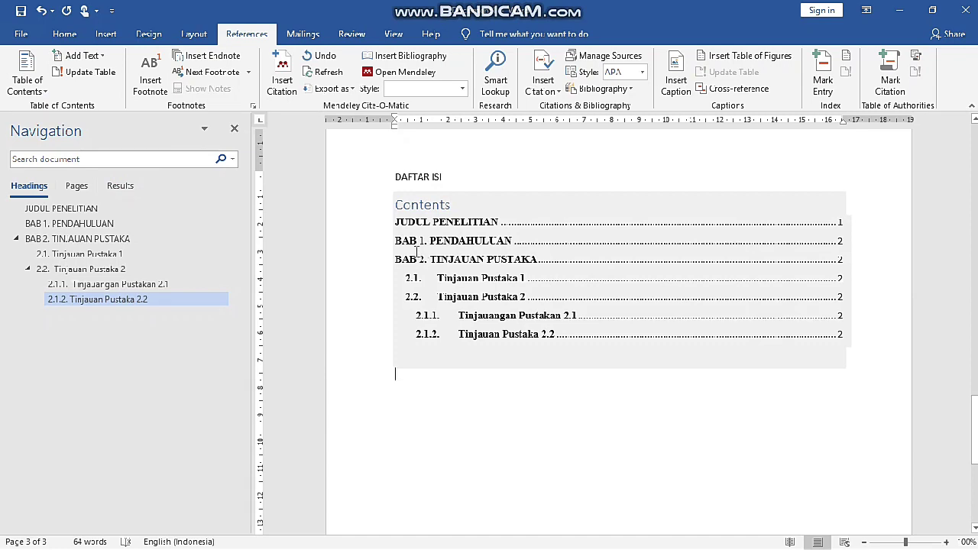
Step: Remove the table's "Contents" title and format all table of contents entries in 12 pt Times New Roman
{"action": "left_click", "coordinate": [397, 207]}
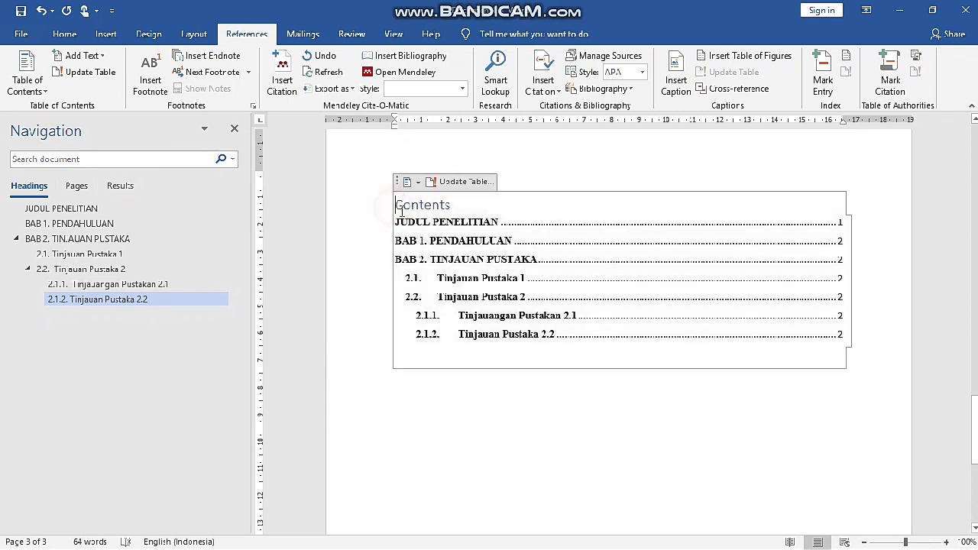
{"action": "left_click_drag", "start_coordinate": [395, 222], "coordinate": [843, 336]}
{"action": "left_click", "coordinate": [65, 34]}
{"action": "left_click", "coordinate": [218, 61]}
{"action": "left_click", "coordinate": [200, 136]}
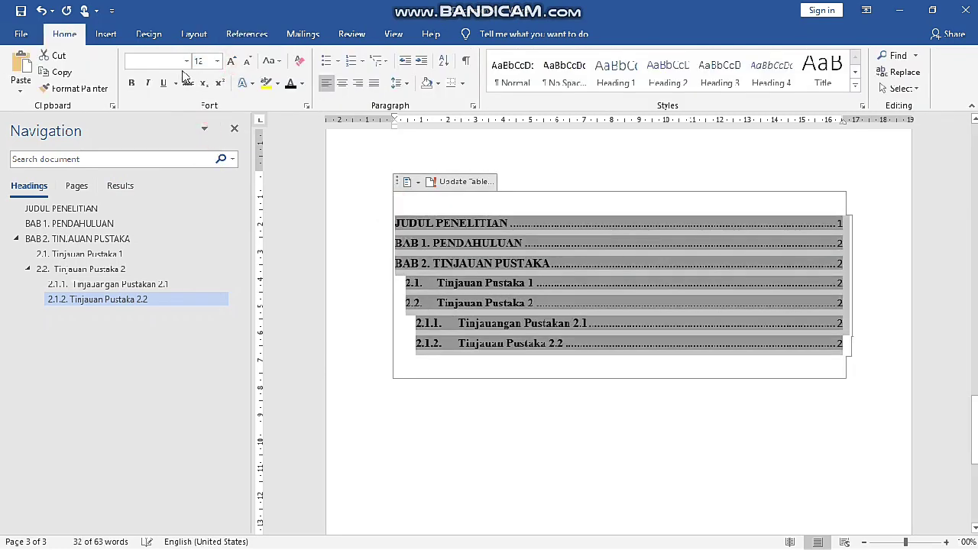
{"action": "left_click", "coordinate": [186, 61]}
{"action": "left_click", "coordinate": [190, 148]}
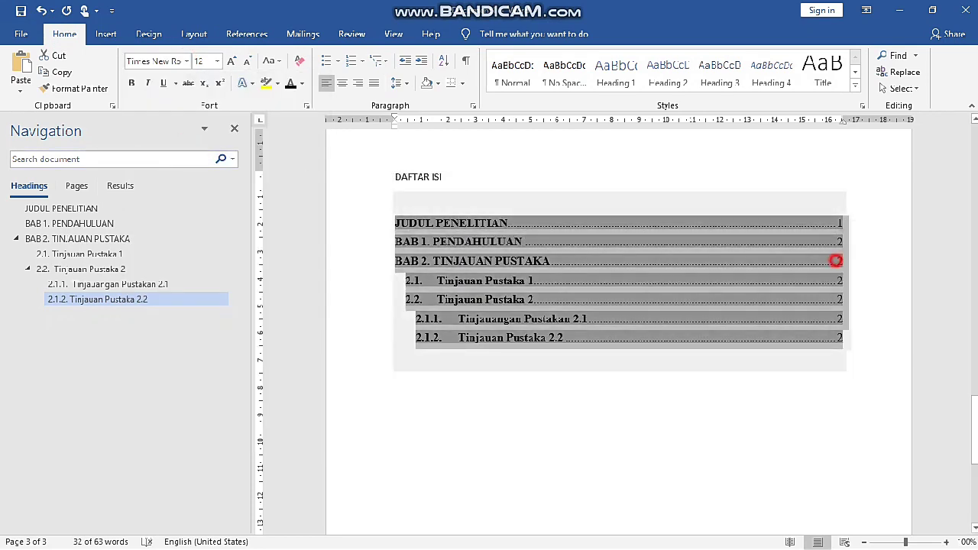
{"action": "left_click", "coordinate": [841, 262]}
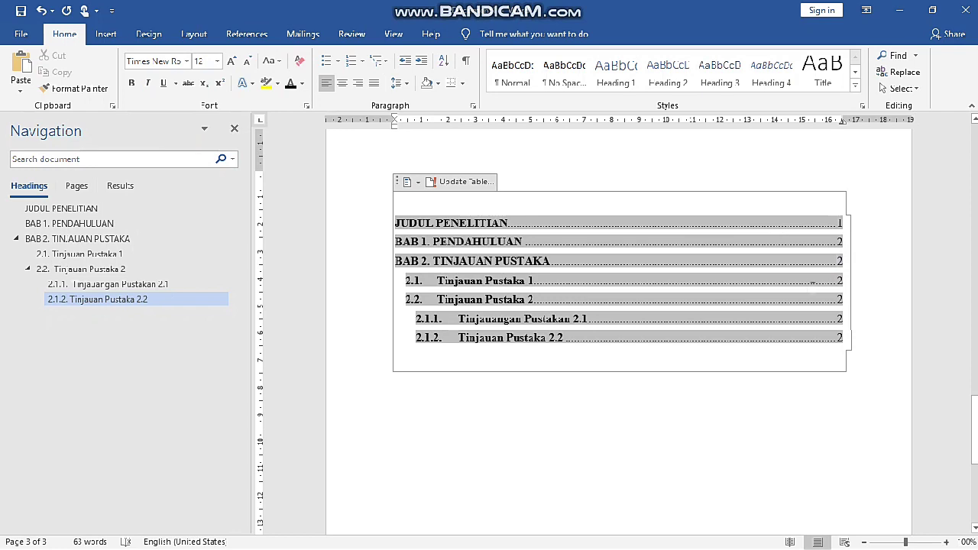
{"action": "scroll", "coordinate": [813, 291], "scroll_direction": "up", "scroll_amount": 5}
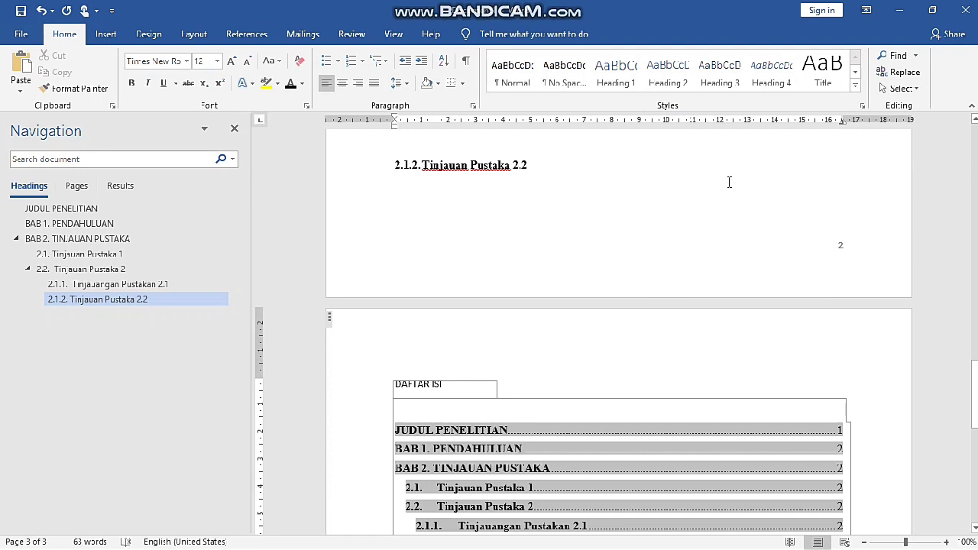
{"action": "scroll", "coordinate": [570, 301], "scroll_direction": "down", "scroll_amount": 4}
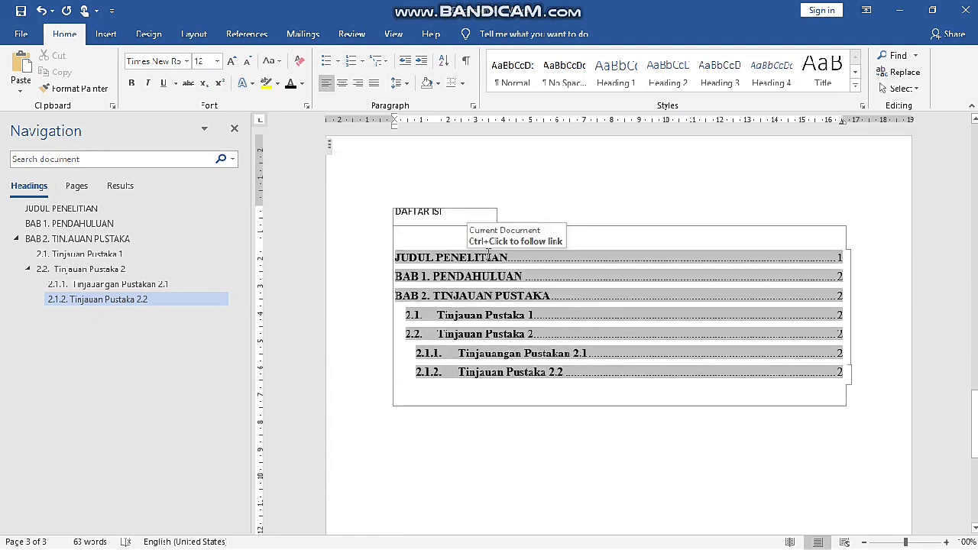
{"action": "left_click", "coordinate": [455, 237]}
{"action": "left_click", "coordinate": [454, 219]}
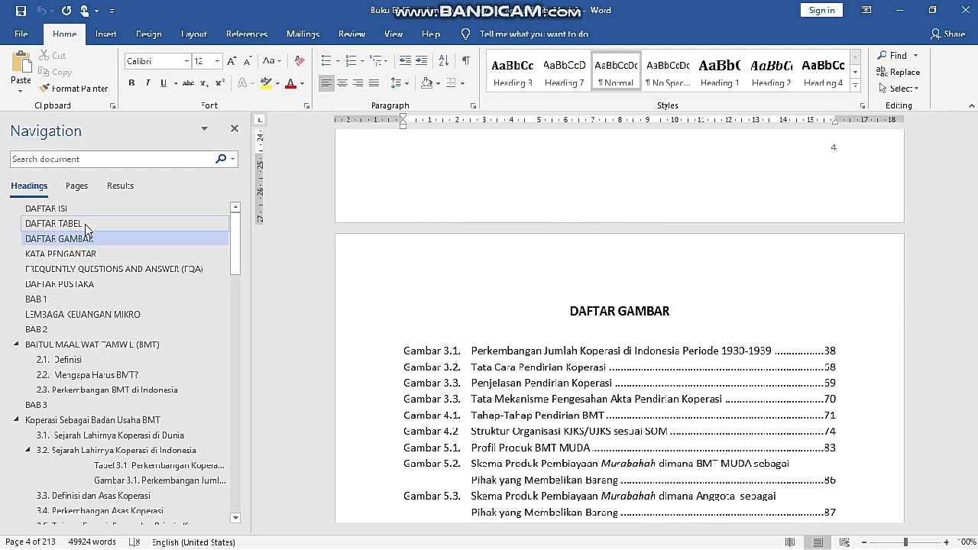
Step: Examine the DAFTAR ISI, DAFTAR TABEL and DAFTAR GAMBAR pages and the heading structure of the chapters in the book document
{"action": "left_click", "coordinate": [52, 211]}
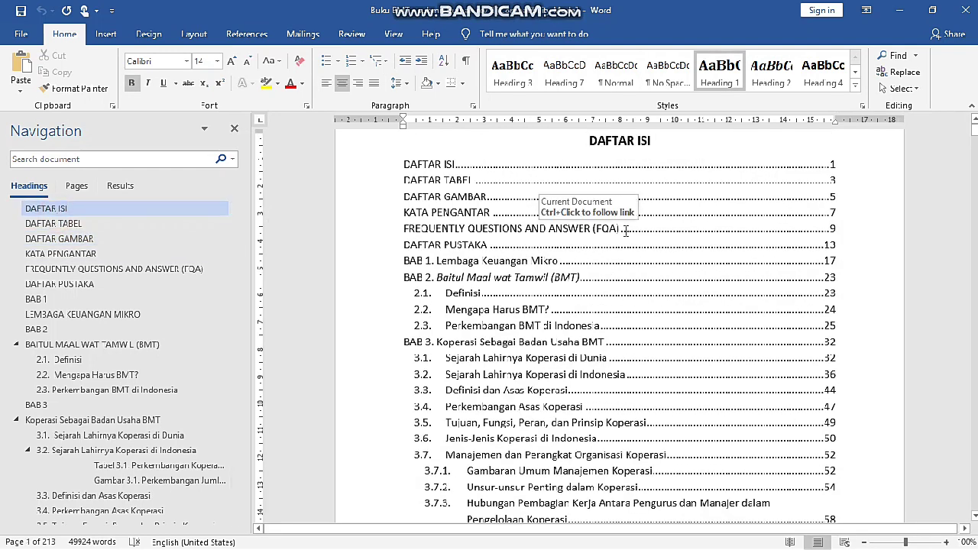
{"action": "left_click", "coordinate": [79, 226]}
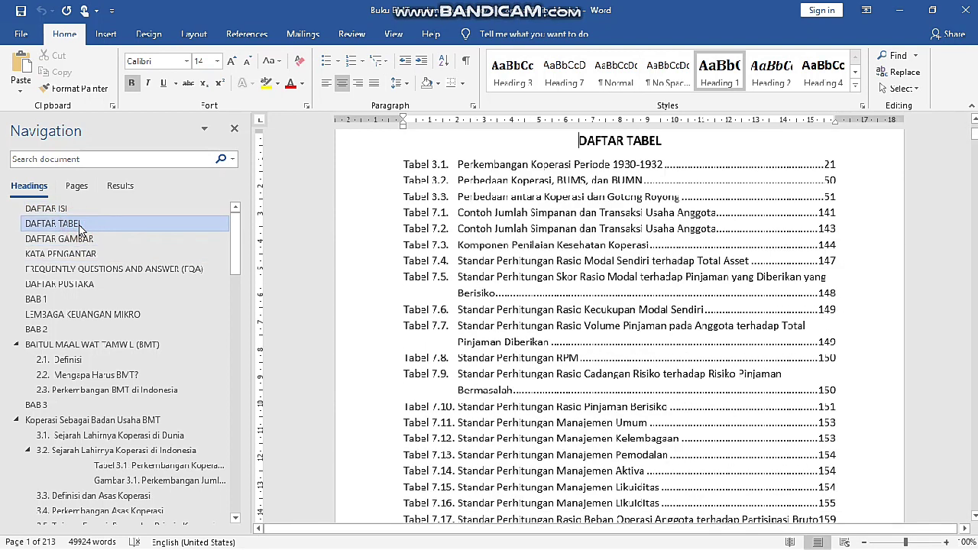
{"action": "left_click", "coordinate": [84, 242]}
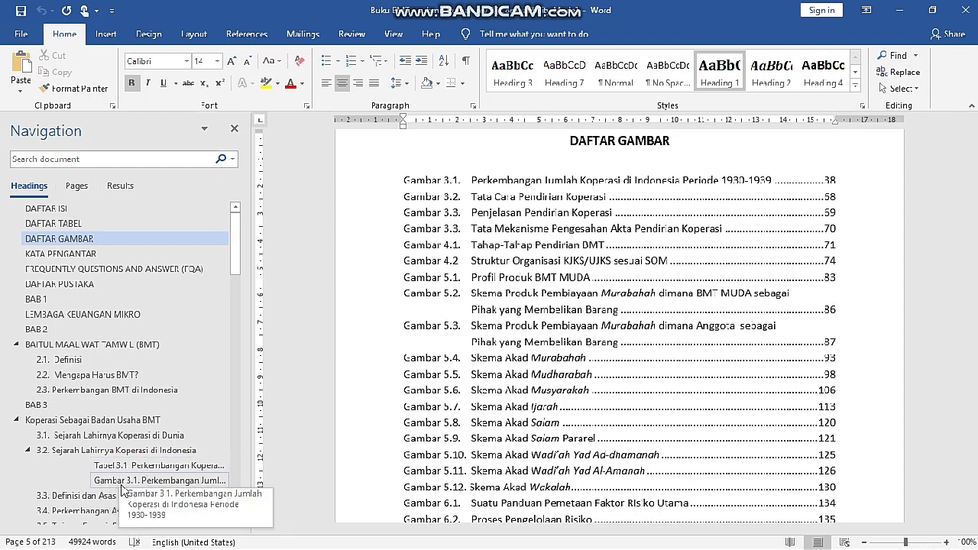
{"action": "scroll", "coordinate": [126, 482], "scroll_direction": "down", "scroll_amount": 6}
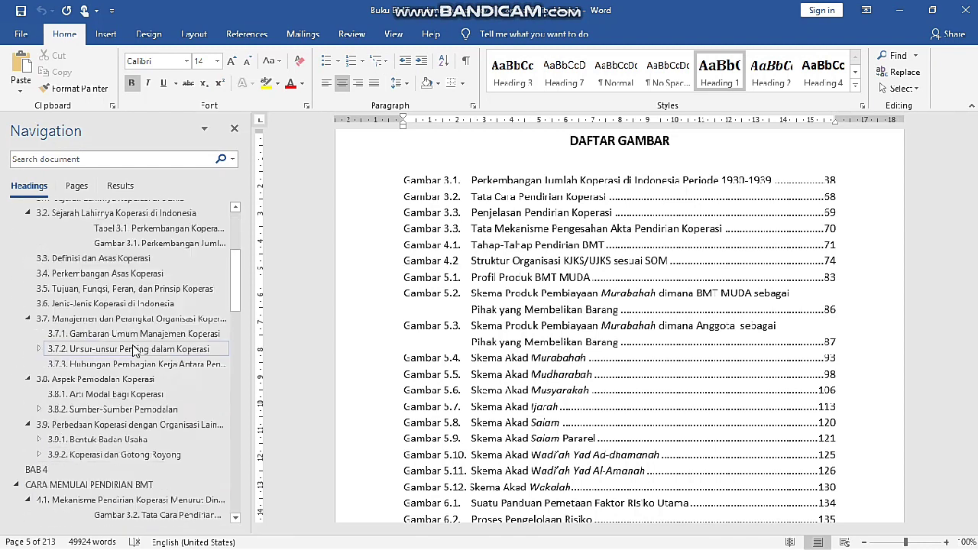
{"action": "scroll", "coordinate": [134, 489], "scroll_direction": "down", "scroll_amount": 3}
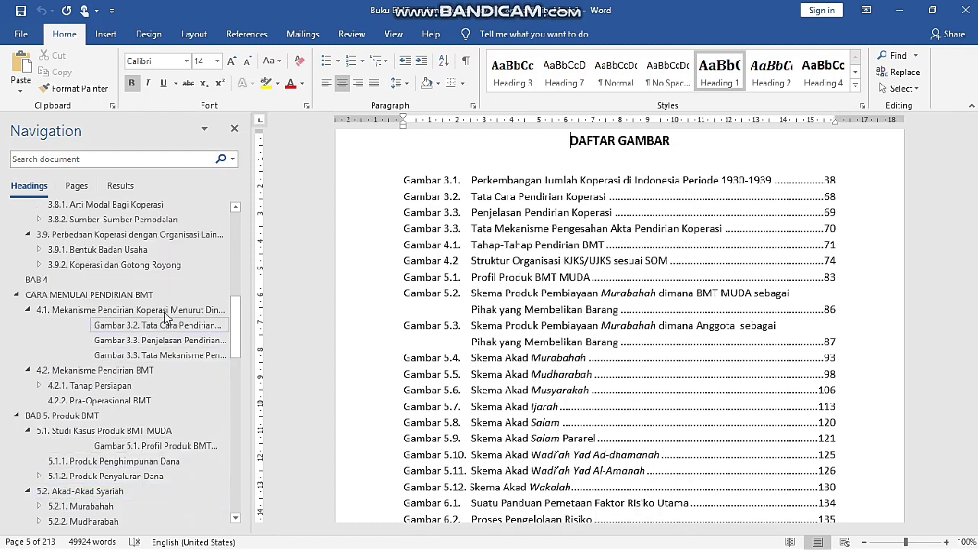
Step: Try to replace the book's table of contents with a custom one that shows a different number of heading levels
{"action": "left_click", "coordinate": [246, 35]}
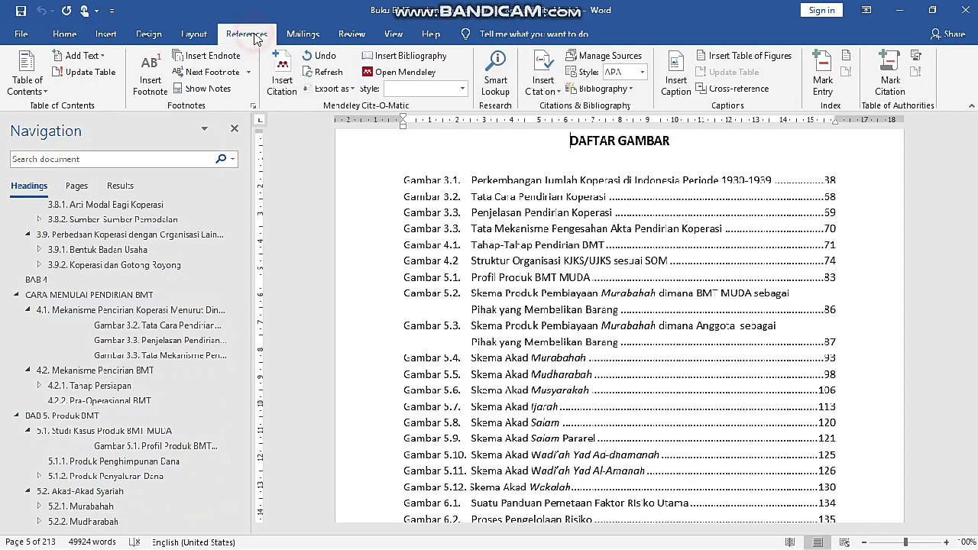
{"action": "left_click", "coordinate": [46, 92]}
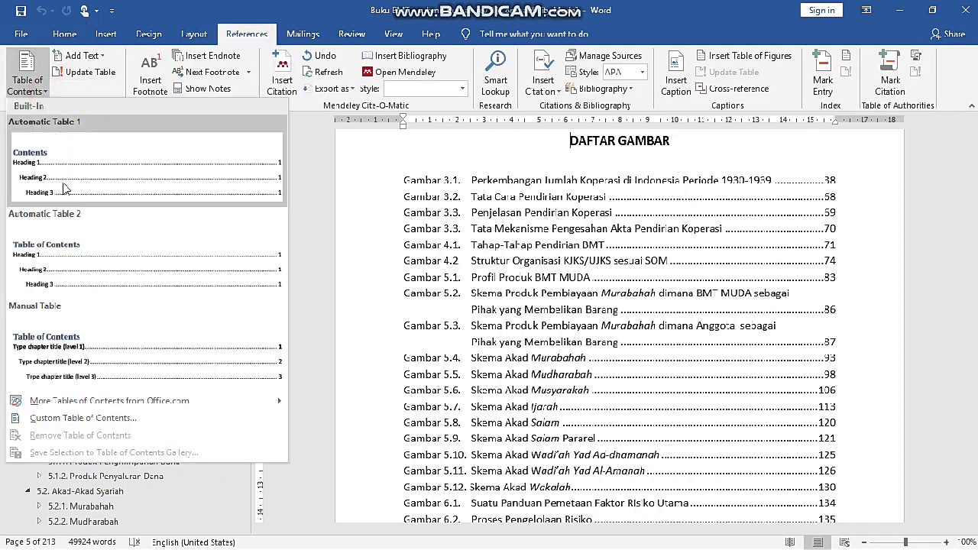
{"action": "left_click", "coordinate": [93, 425]}
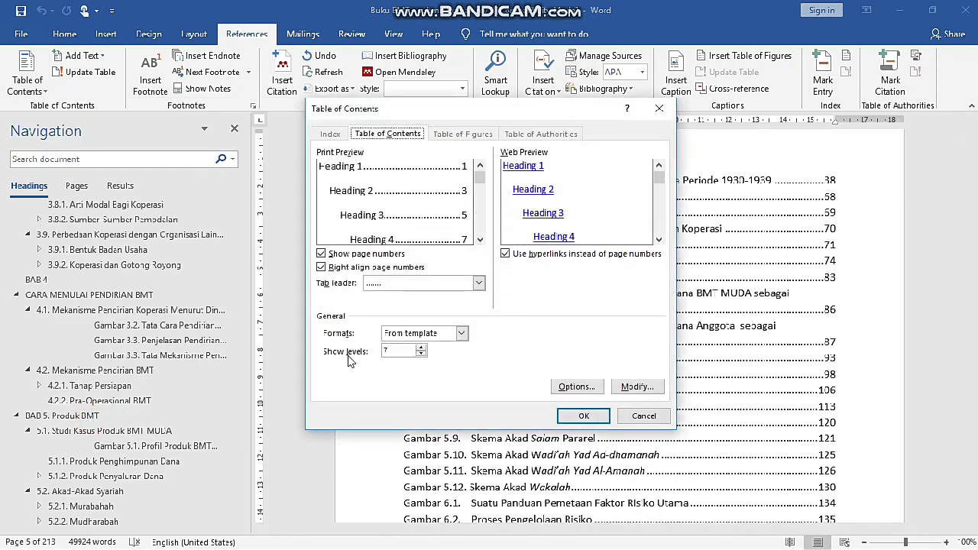
{"action": "left_click", "coordinate": [421, 348]}
{"action": "left_click", "coordinate": [421, 349]}
{"action": "left_click", "coordinate": [421, 355]}
{"action": "left_click", "coordinate": [421, 354]}
{"action": "left_click", "coordinate": [422, 355]}
{"action": "left_click", "coordinate": [585, 416]}
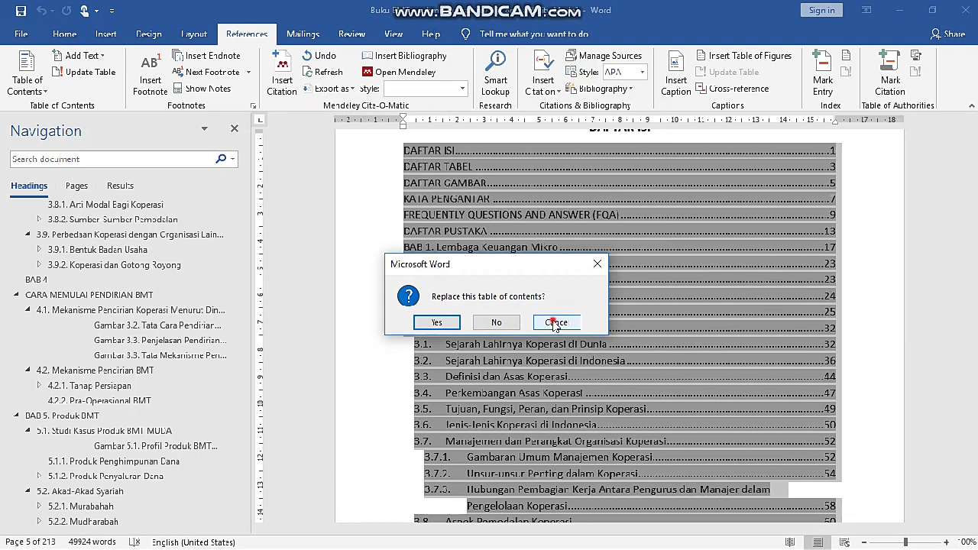
{"action": "left_click", "coordinate": [556, 324]}
{"action": "scroll", "coordinate": [601, 425], "scroll_direction": "up", "scroll_amount": 3}
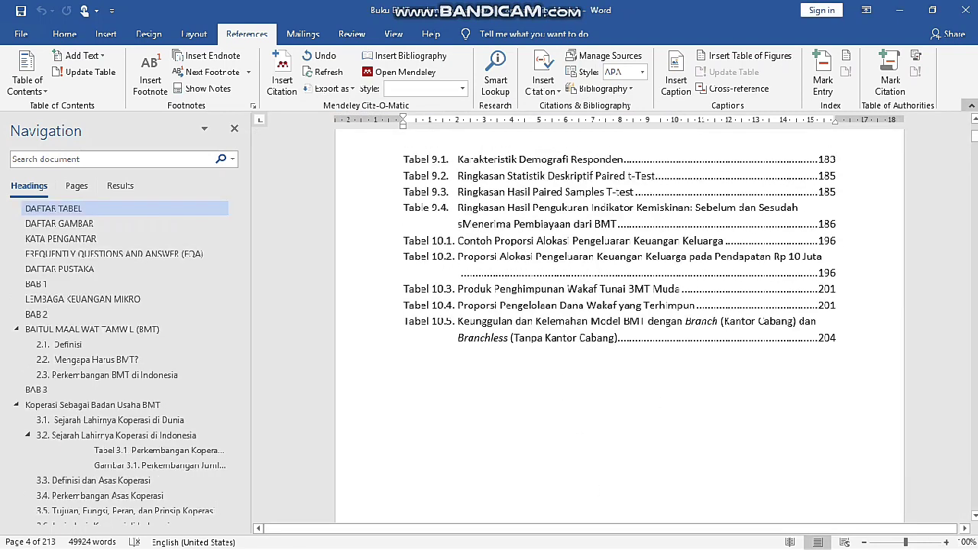